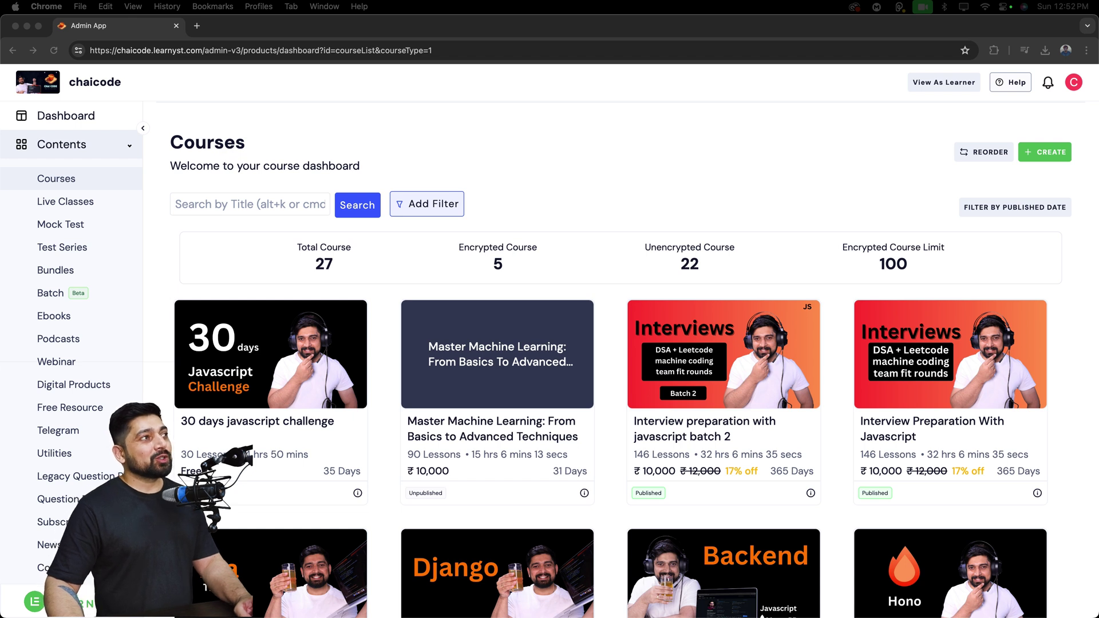
# Start a new paid course titled 'Music course' with price 10000
pyautogui.click(153, 178)
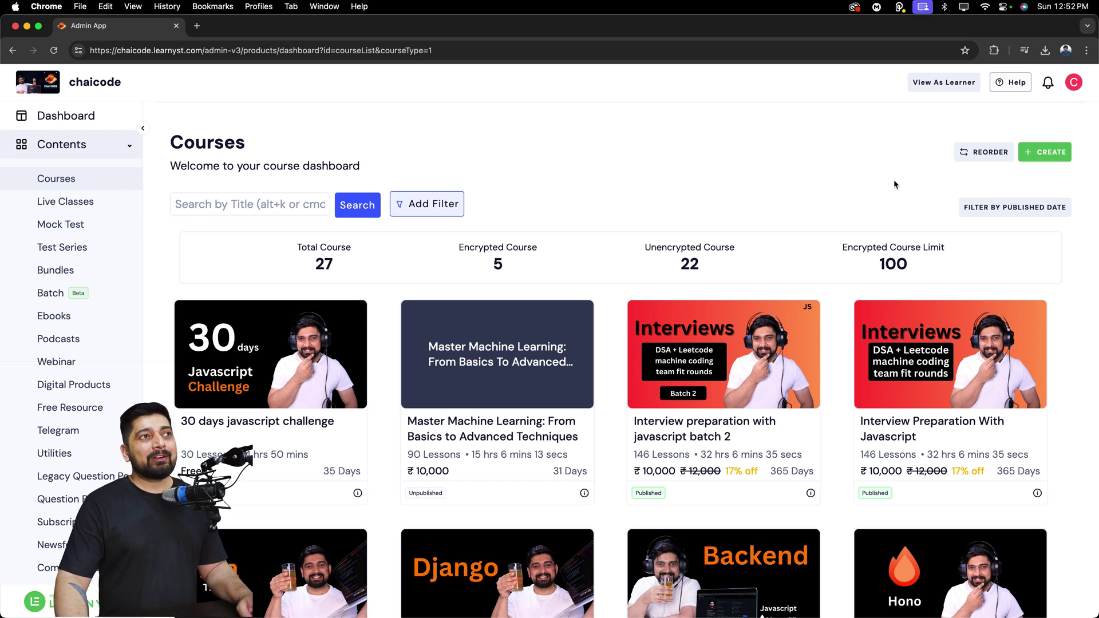
pyautogui.click(1049, 152)
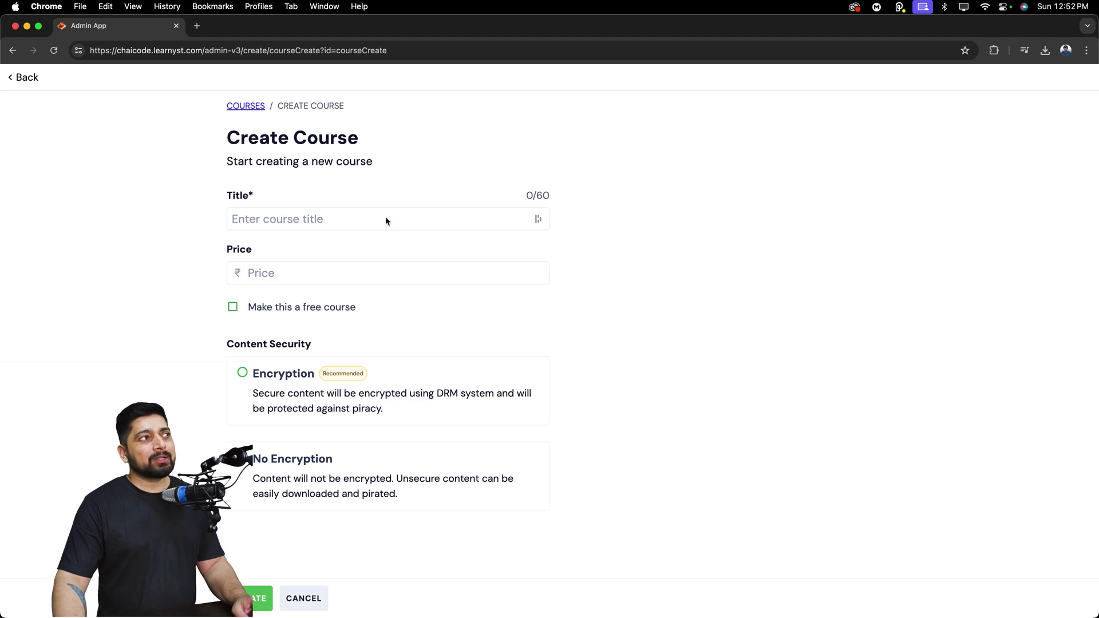
pyautogui.click(356, 217)
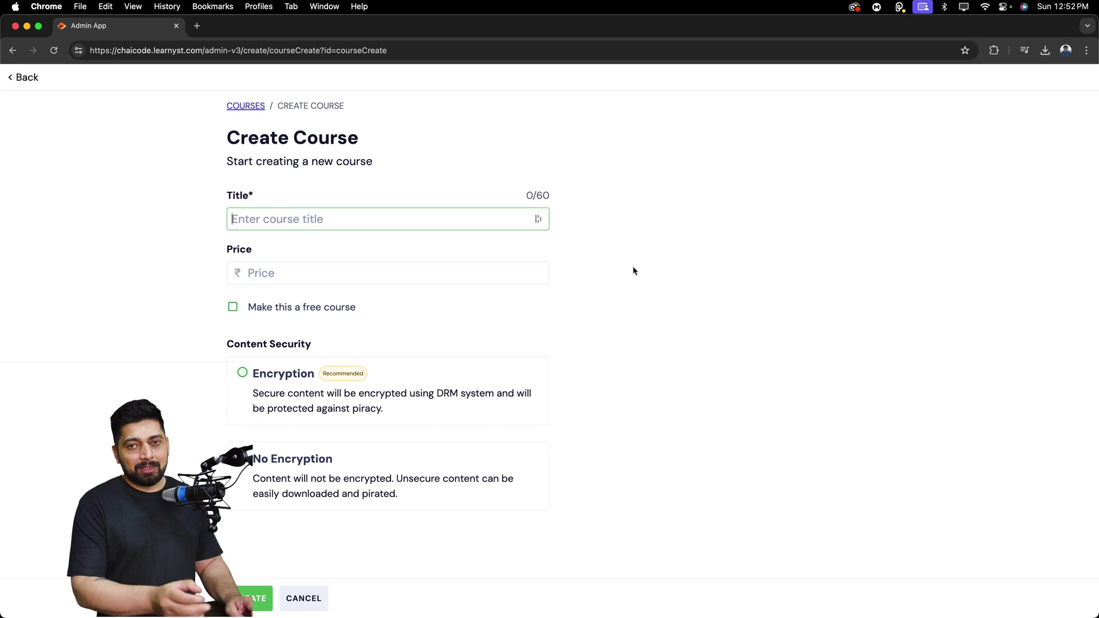
pyautogui.write('Music')
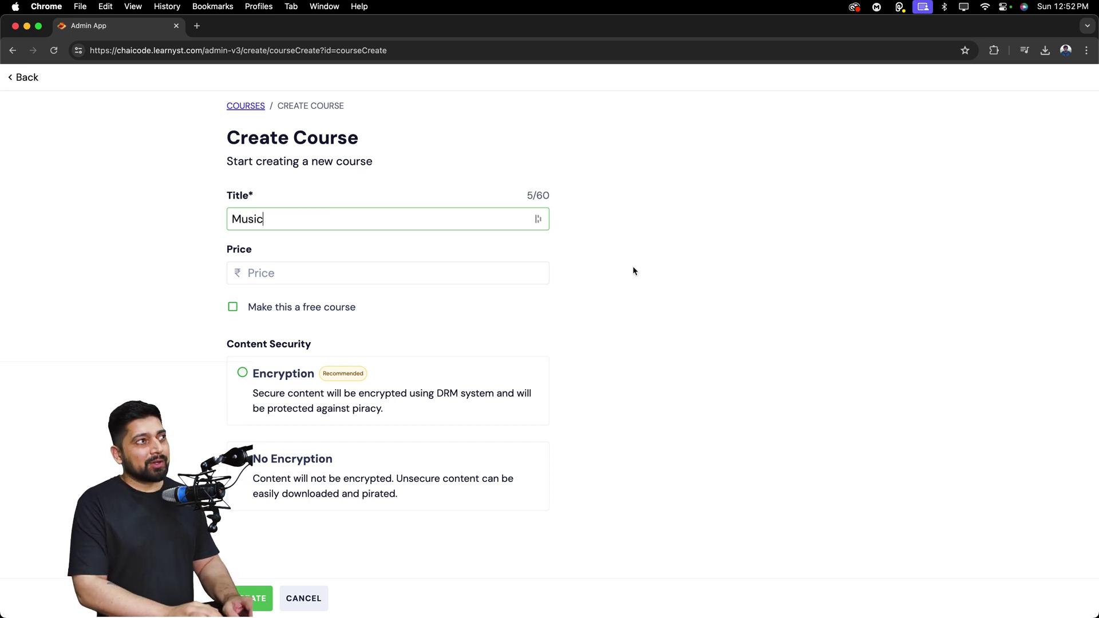
pyautogui.write(' course')
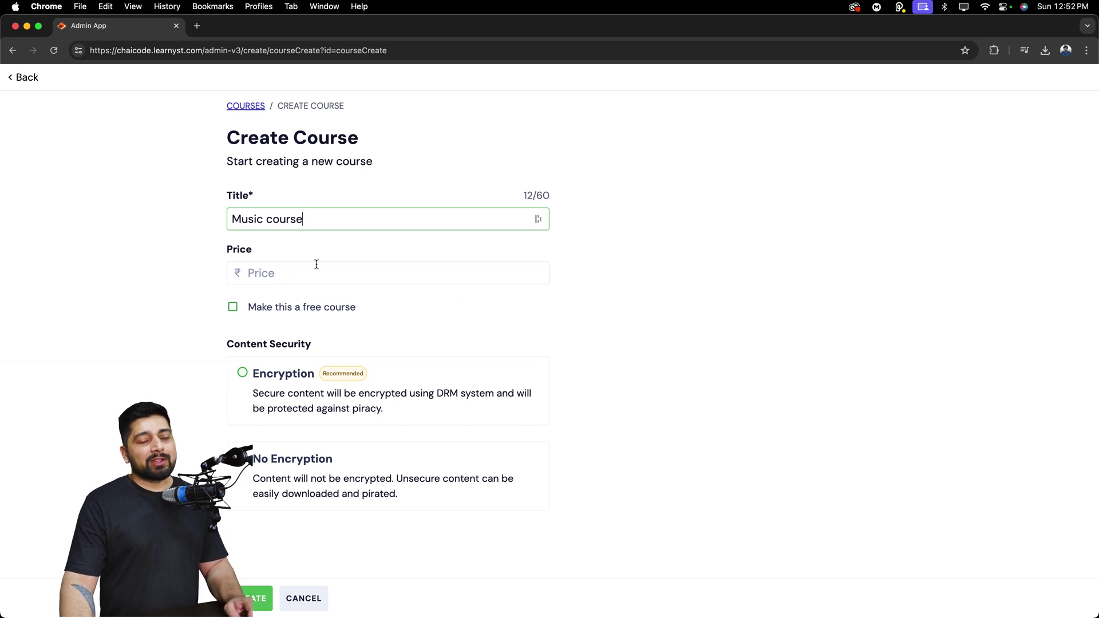
pyautogui.click(234, 307)
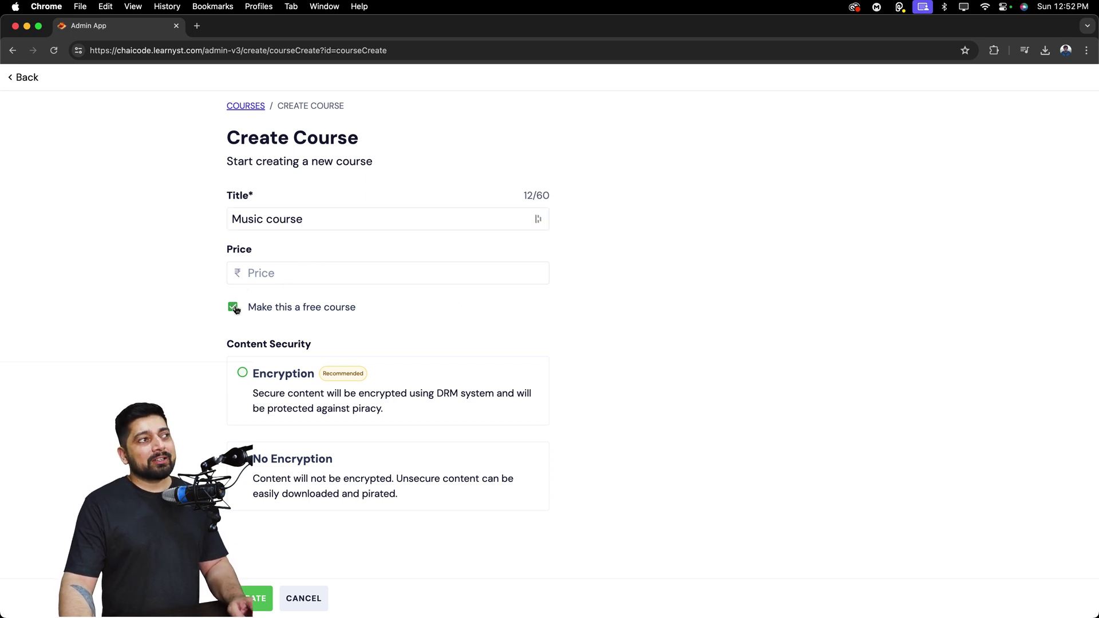
pyautogui.click(234, 307)
pyautogui.click(349, 271)
pyautogui.write('10000')
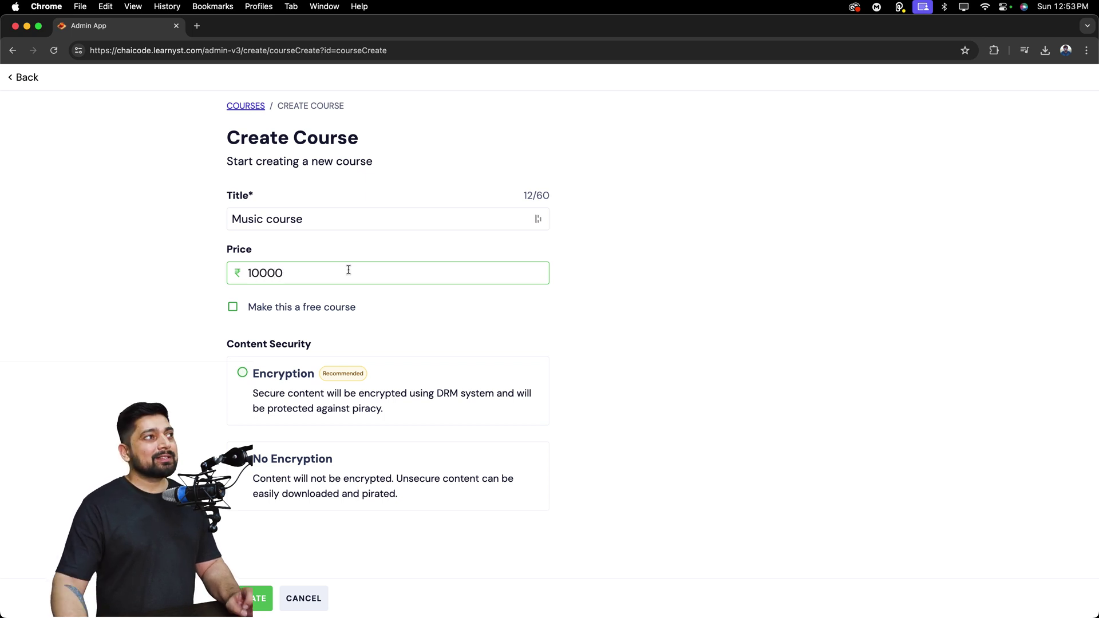
# Enable DRM encryption for the course and create it
pyautogui.scroll(-1, 157, 301)
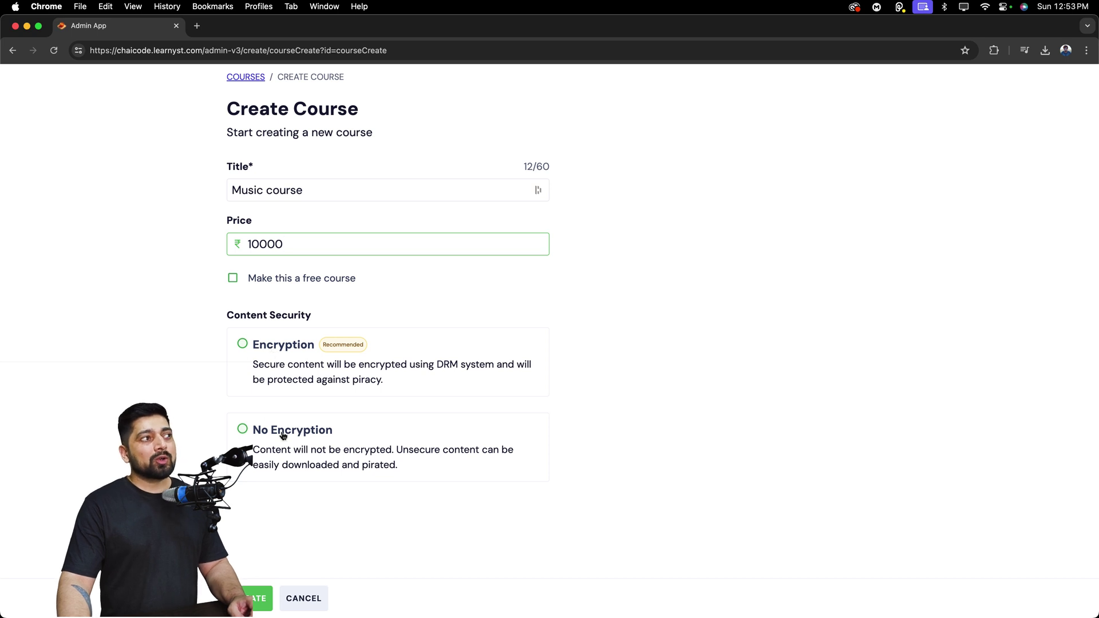
pyautogui.click(273, 349)
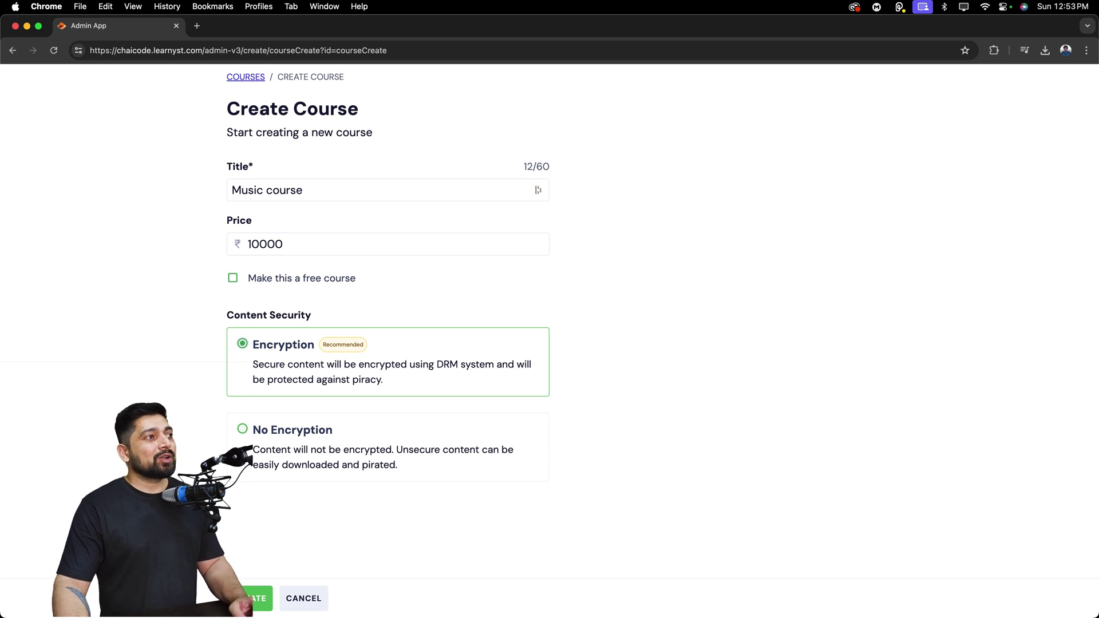
pyautogui.moveTo(3, 16); pyautogui.dragTo(138, 19)
pyautogui.click(314, 599)
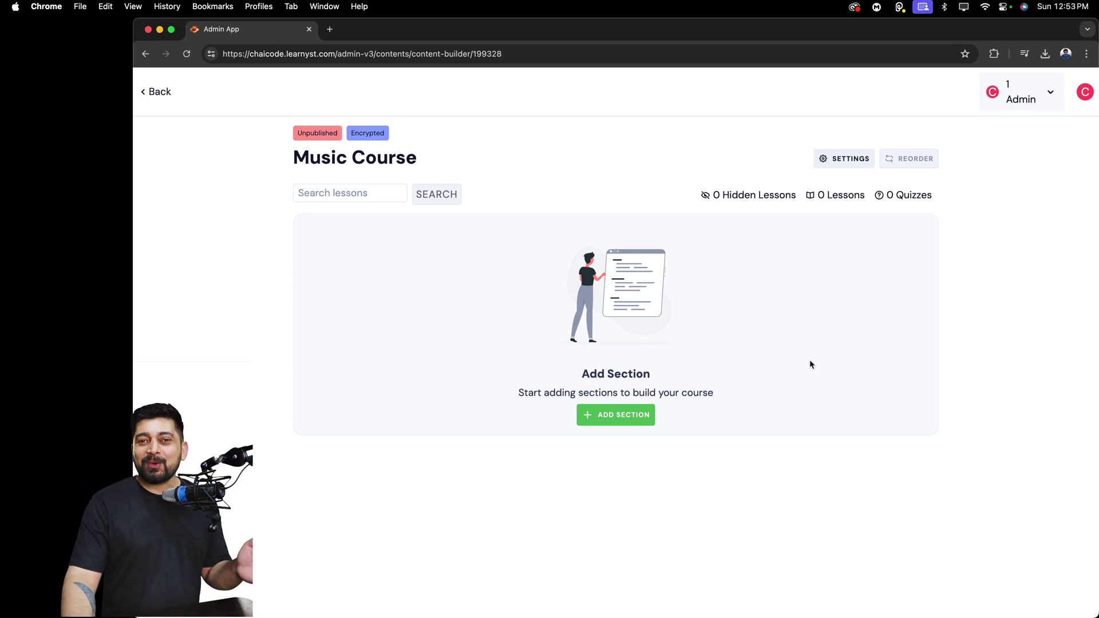
# Add a section, rename it from 'Section 1' to 'Music theory', and save it
pyautogui.click(630, 419)
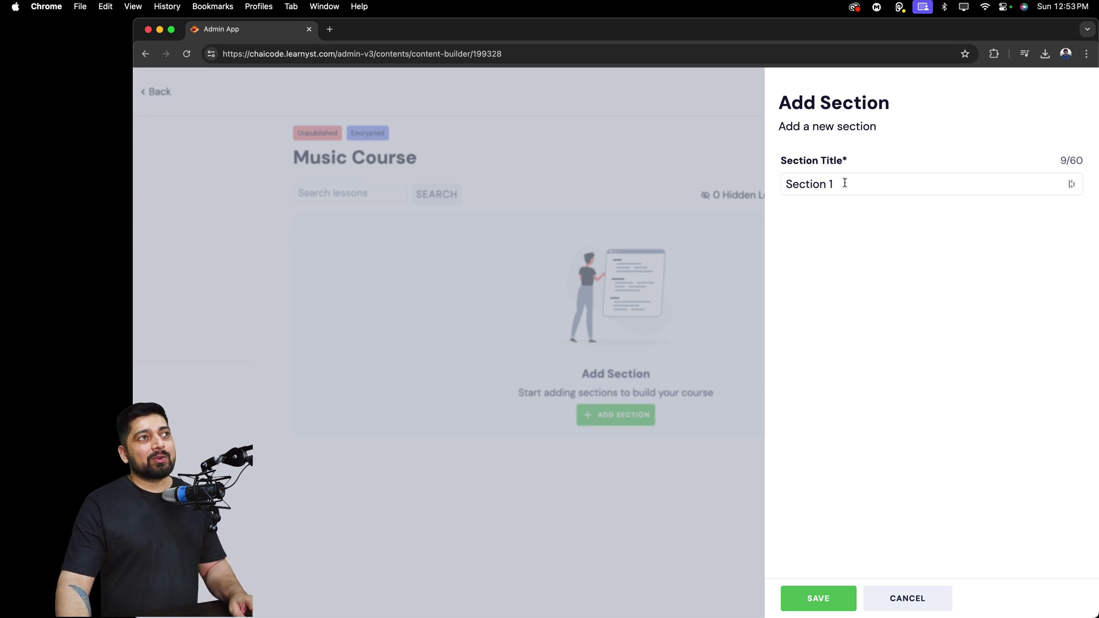
pyautogui.tripleClick(868, 185)
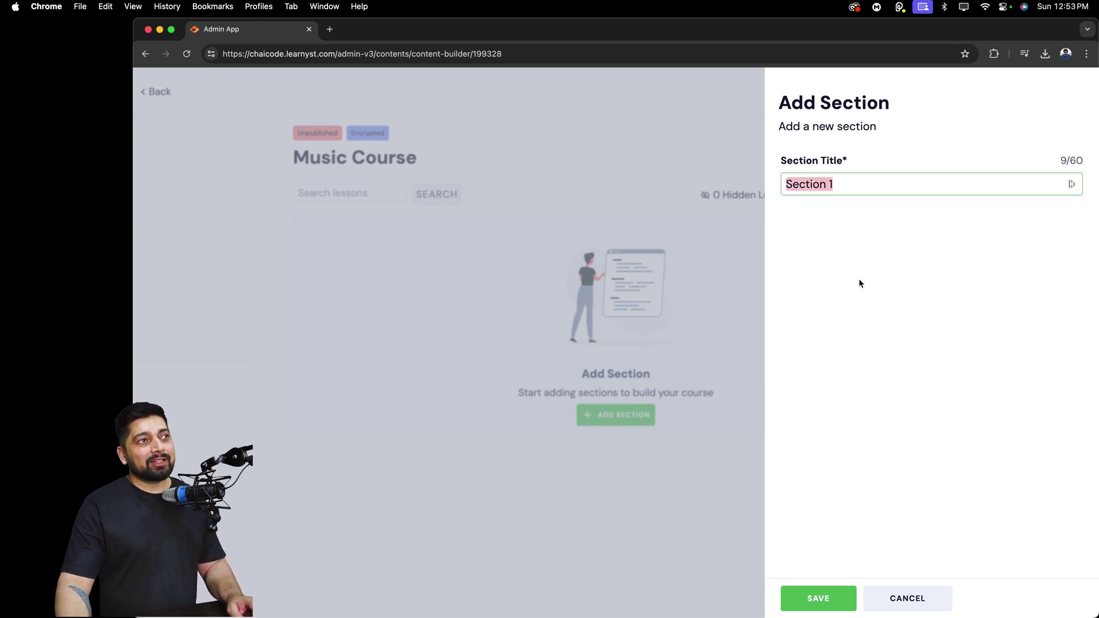
pyautogui.write('Mu')
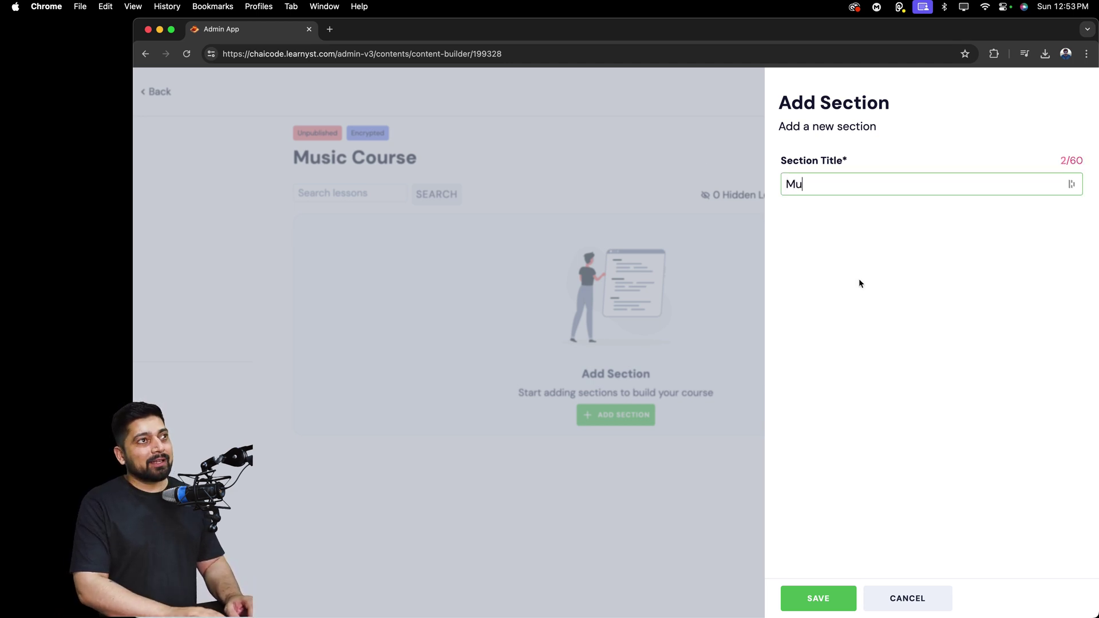
pyautogui.write('sic thro')
pyautogui.press('BackSpace')
pyautogui.press('BackSpace')
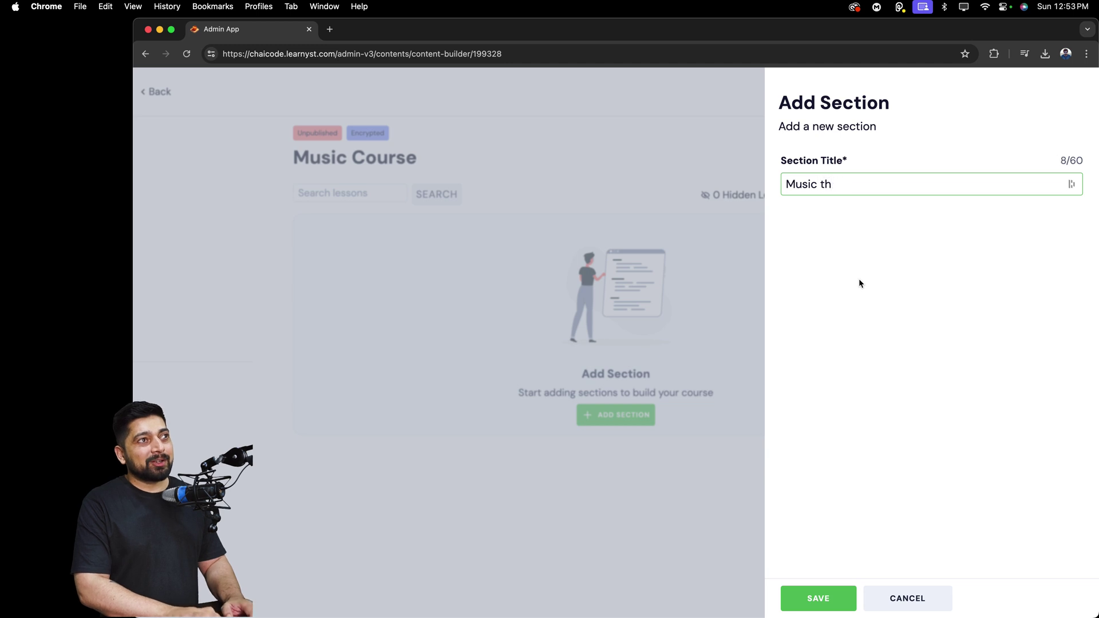
pyautogui.write('eory')
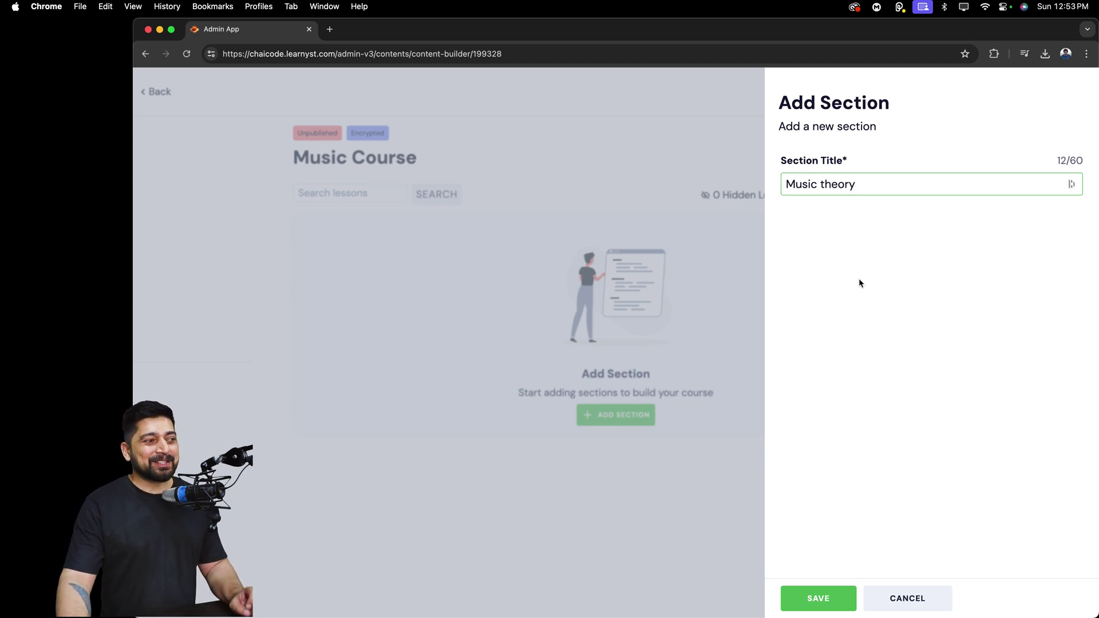
pyautogui.click(812, 595)
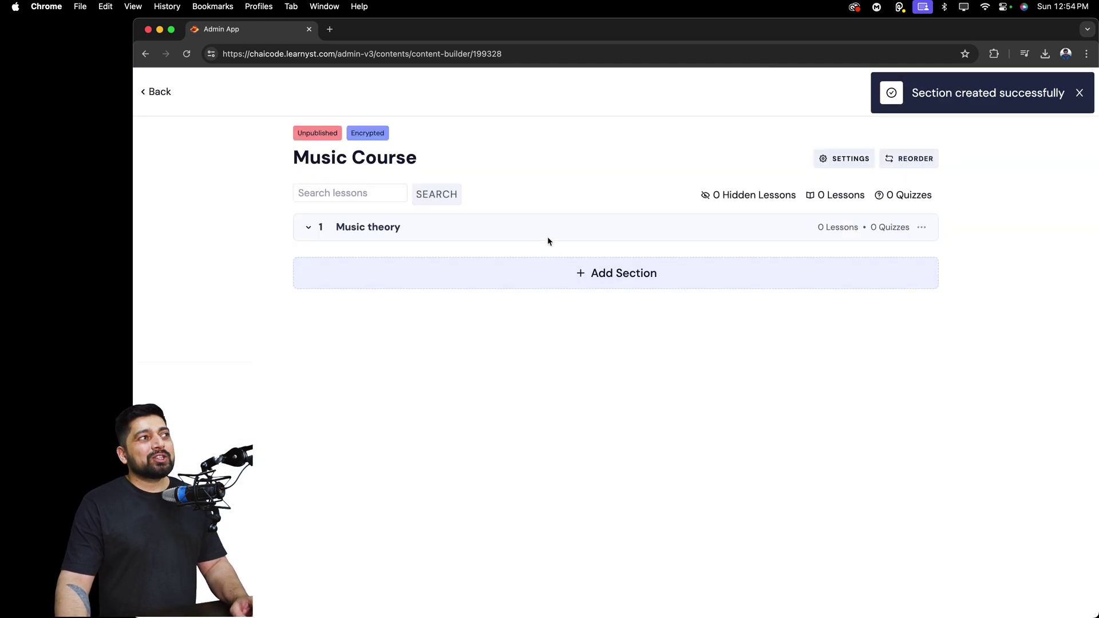
# Create a video lesson titled 'Music lession 1' in the Music theory section
pyautogui.click(582, 229)
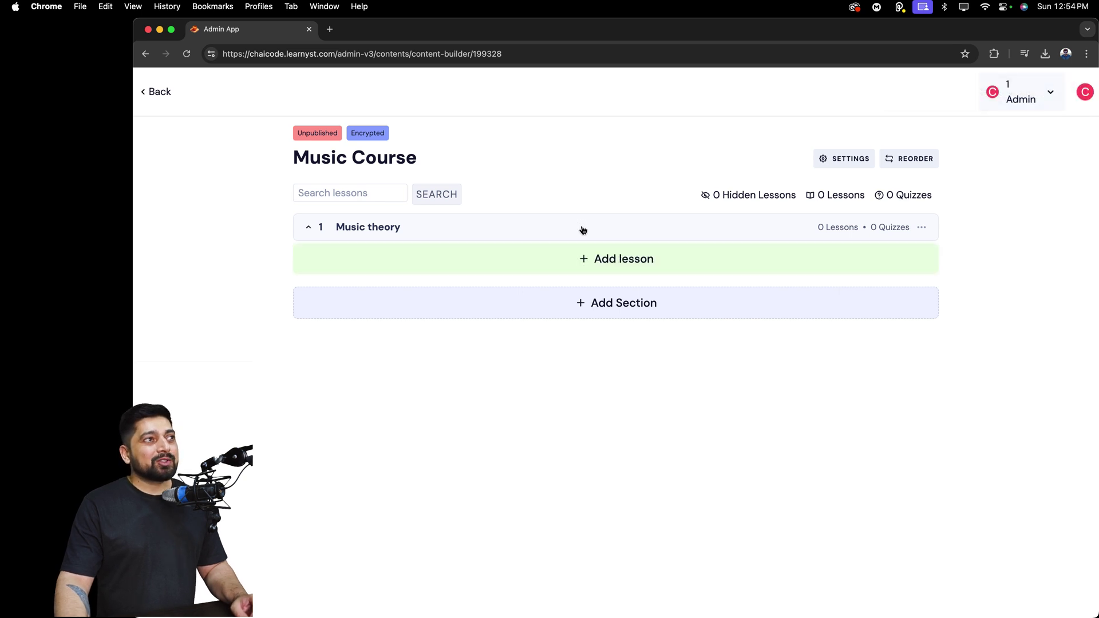
pyautogui.click(650, 262)
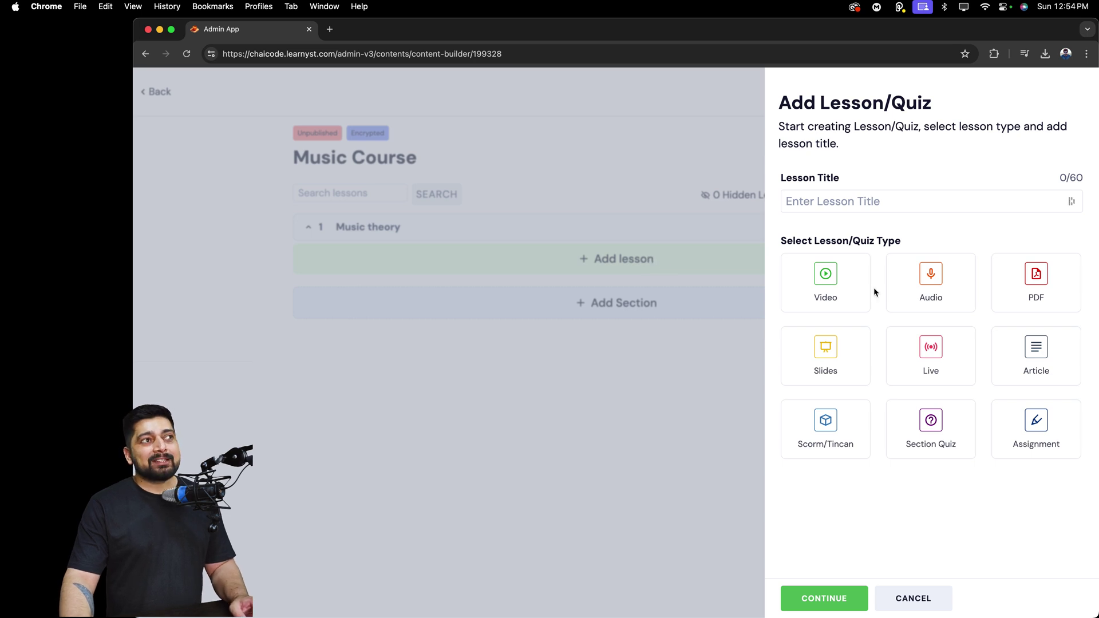
pyautogui.click(883, 202)
pyautogui.write('Music')
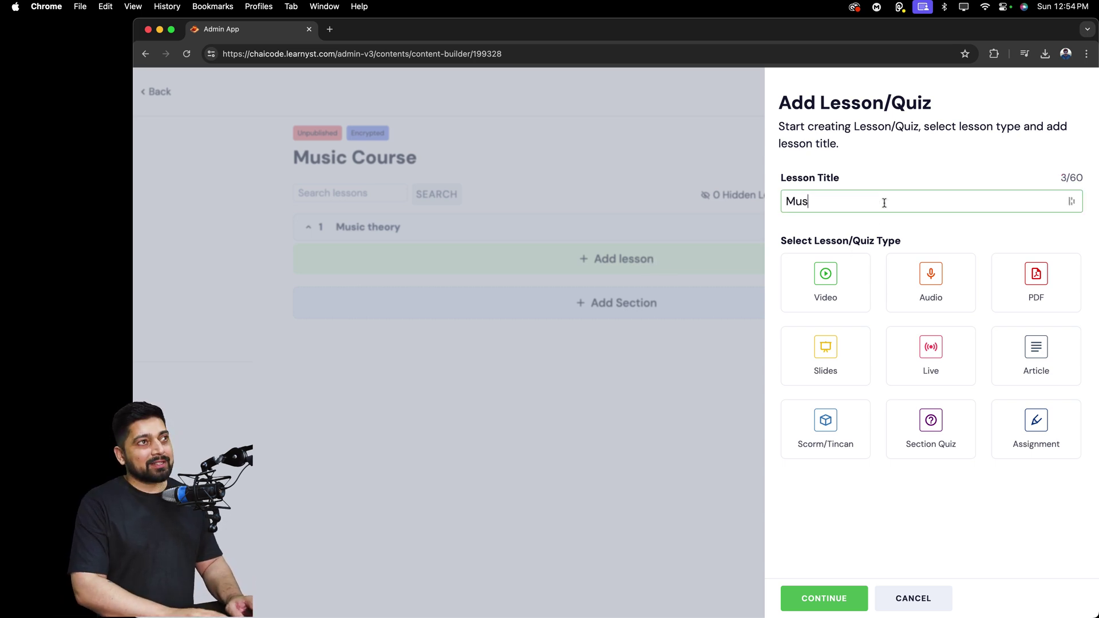
pyautogui.press('BackSpace')
pyautogui.press('BackSpace')
pyautogui.write('ic lession 1')
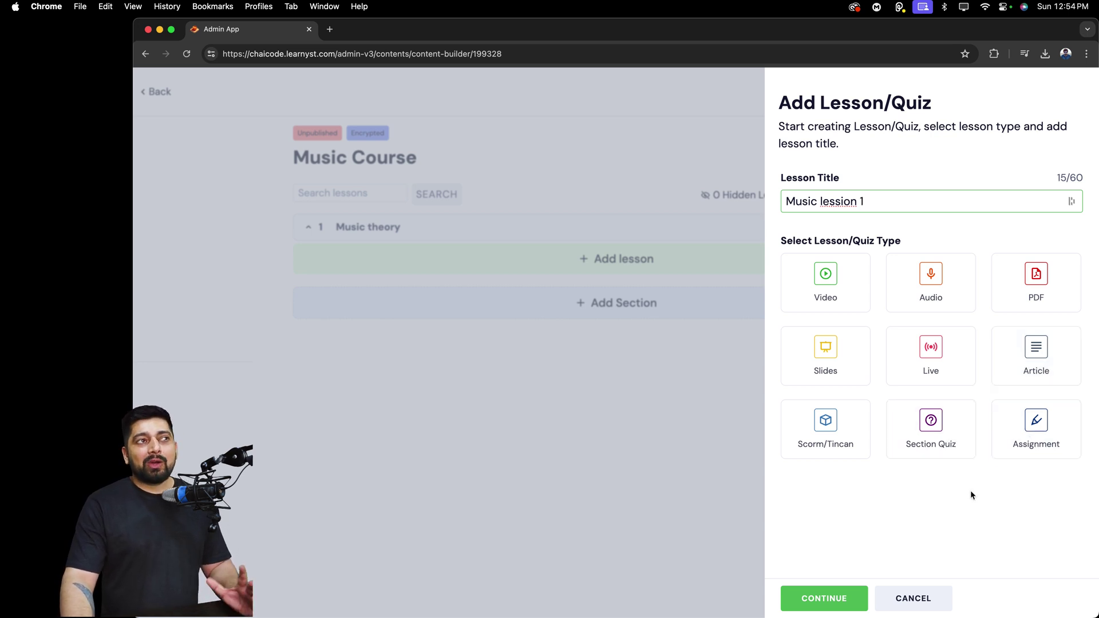
pyautogui.click(837, 292)
pyautogui.click(824, 595)
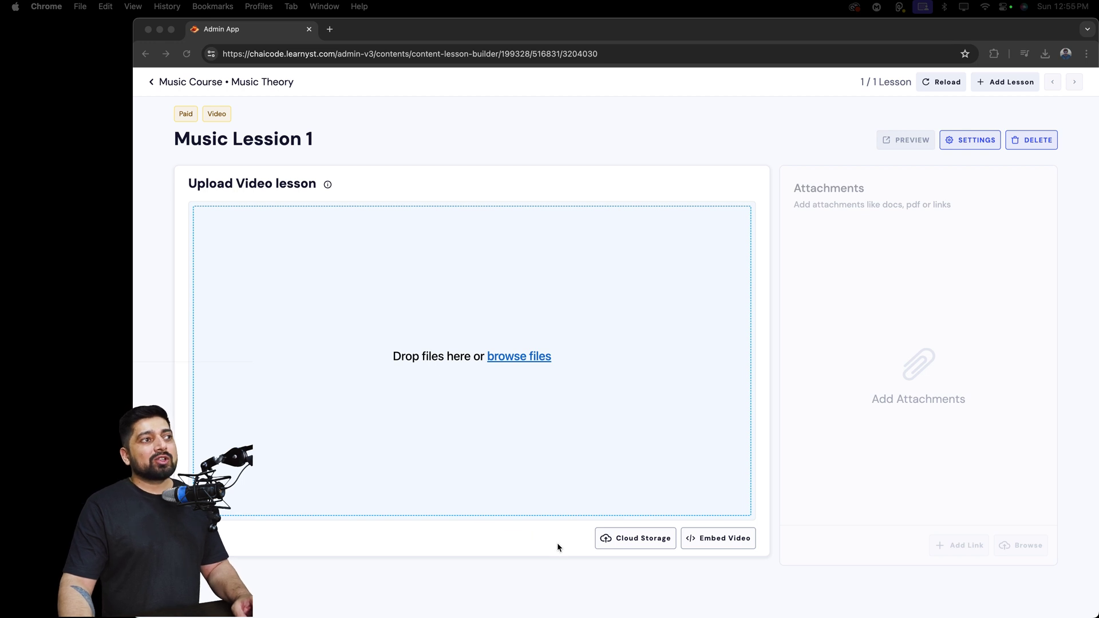
pyautogui.click(729, 543)
pyautogui.click(716, 541)
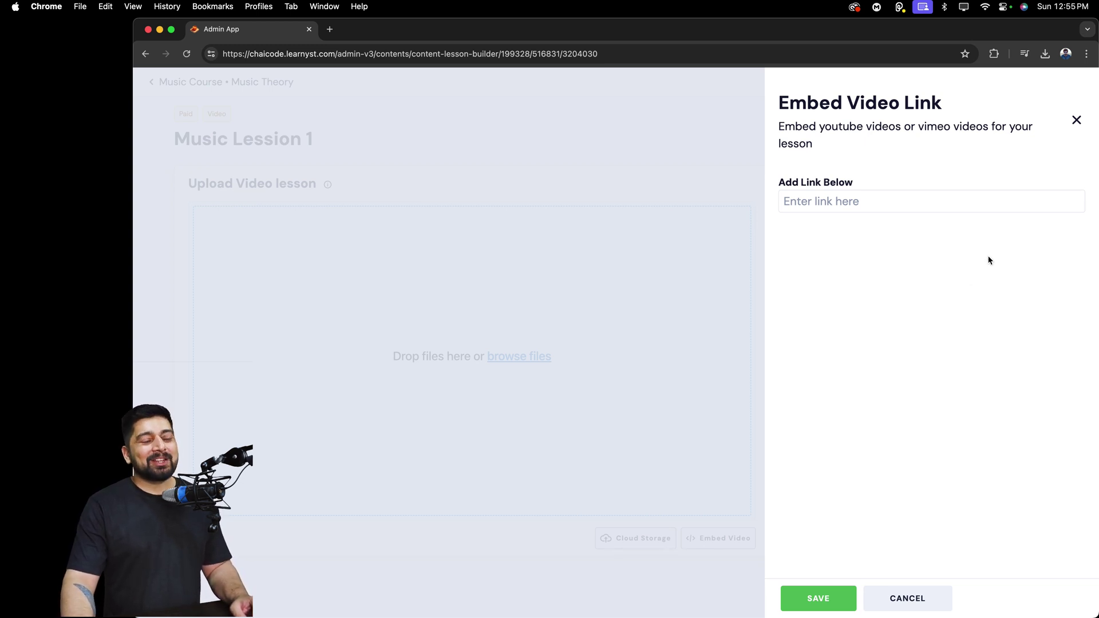
pyautogui.click(1077, 121)
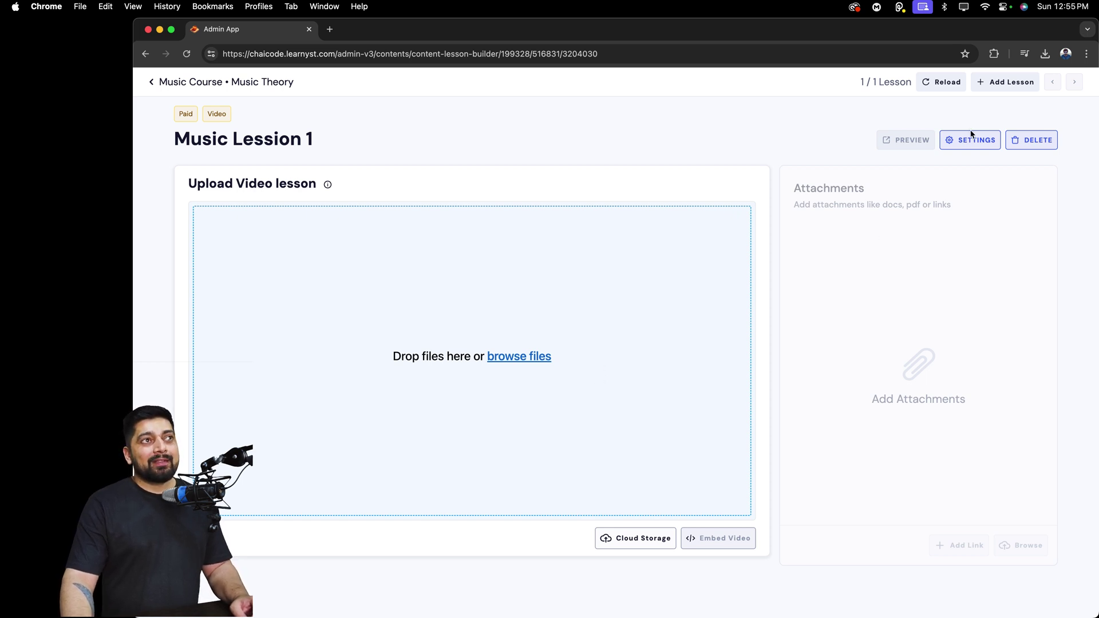
pyautogui.click(194, 82)
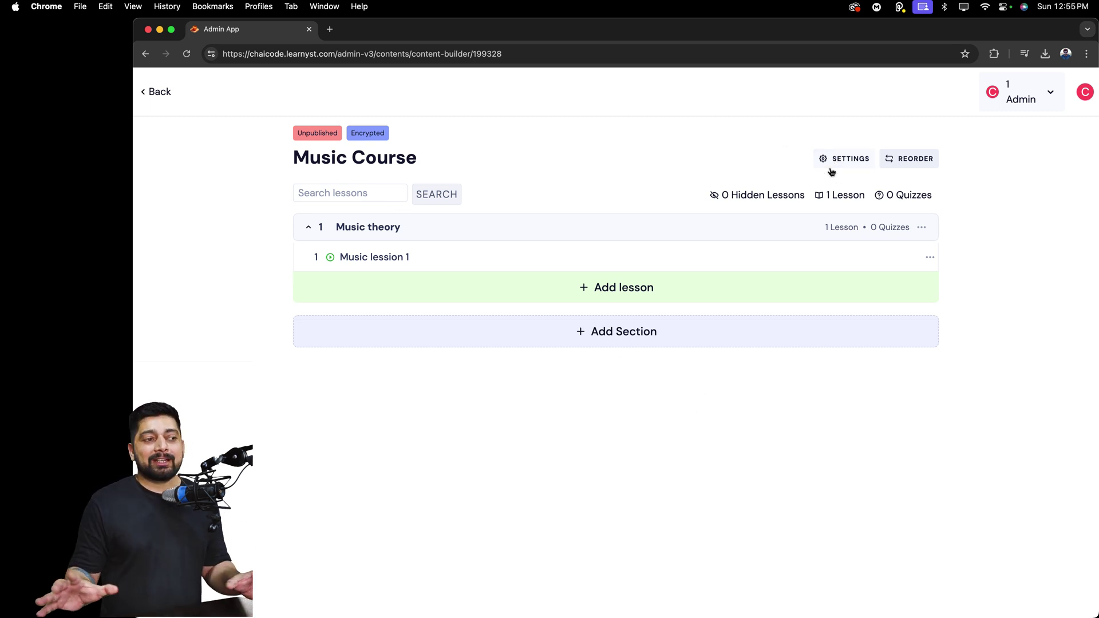
pyautogui.click(557, 257)
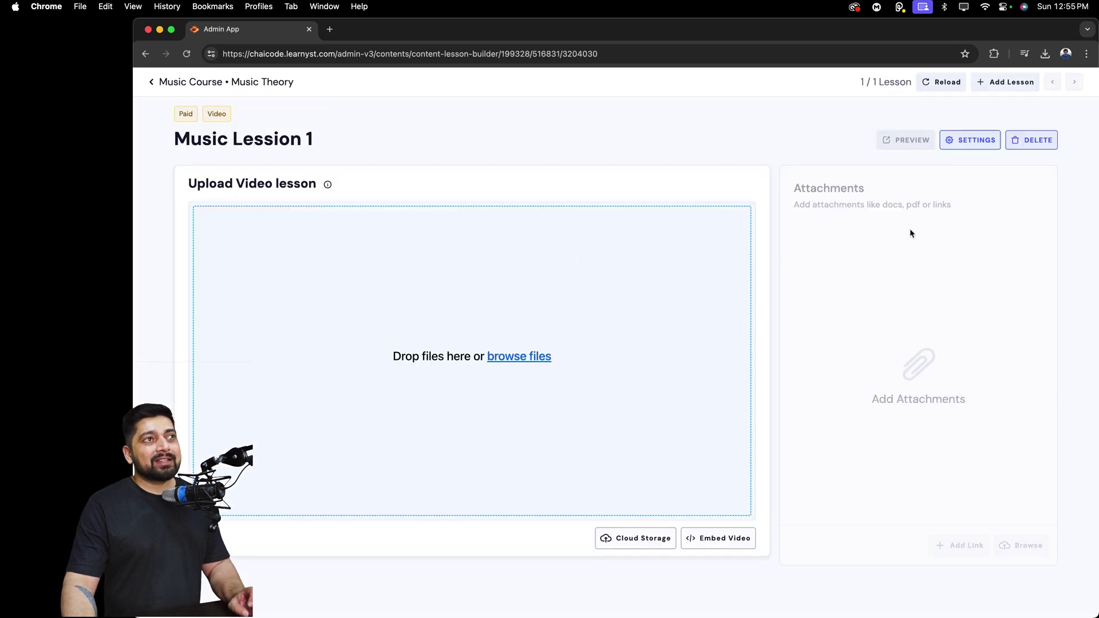
pyautogui.click(976, 141)
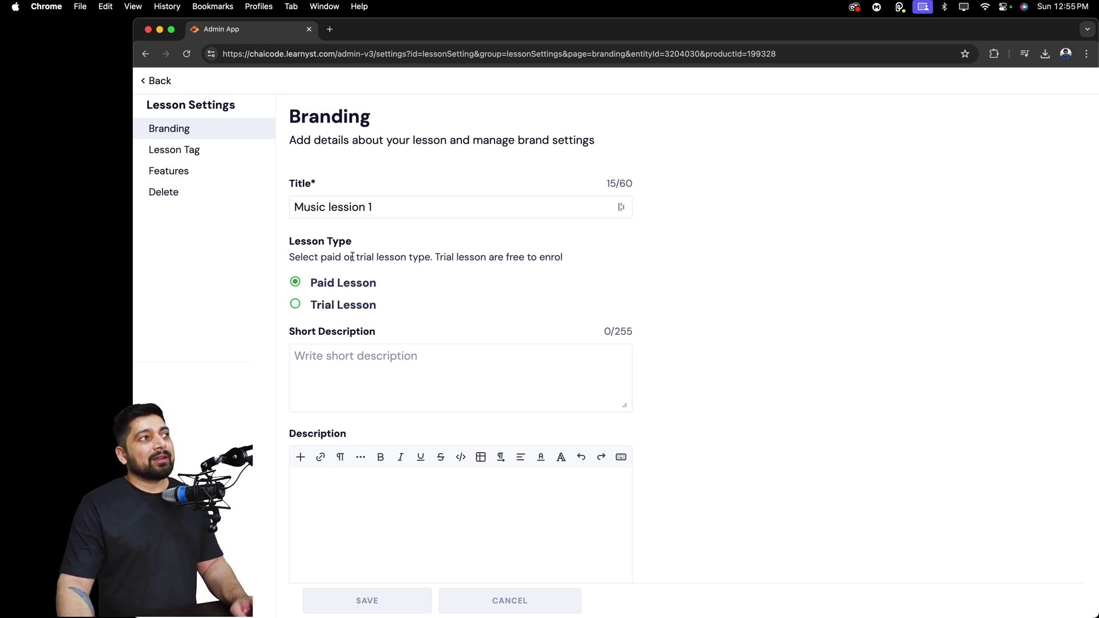
# Look over the lesson settings unchanged and go back to the Music Lession 1 upload page
pyautogui.click(402, 208)
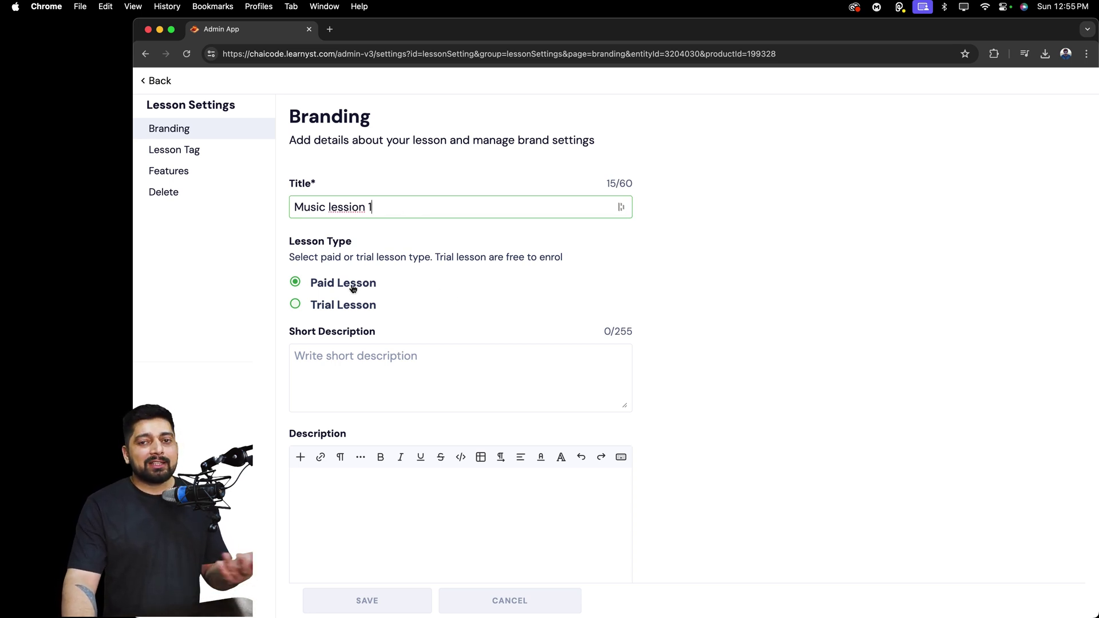
pyautogui.scroll(-2, 527, 282)
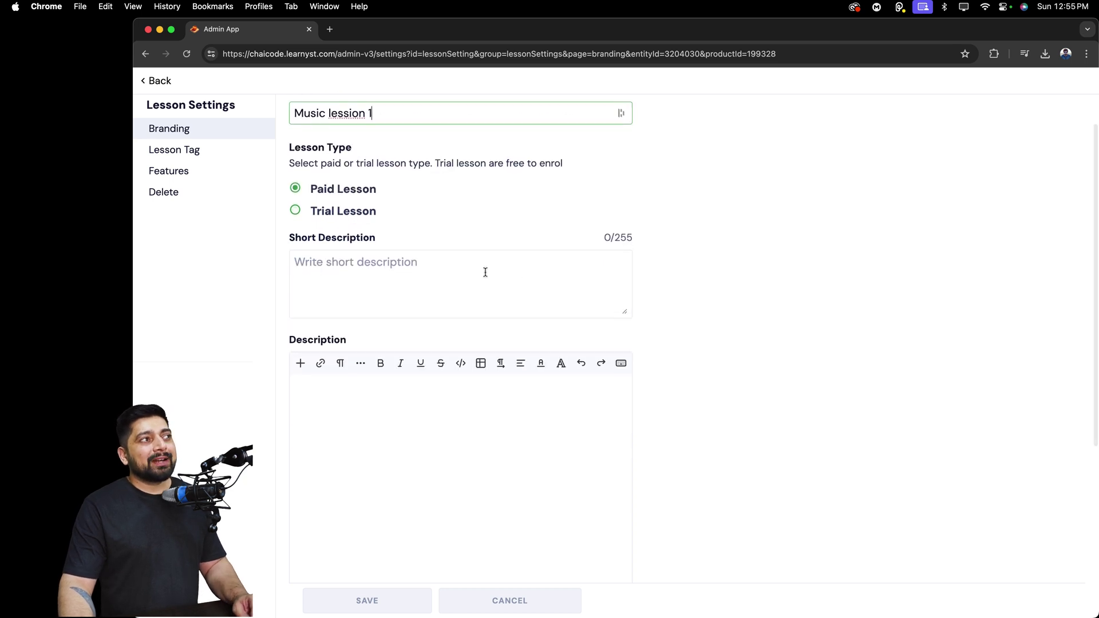
pyautogui.scroll(-5, 472, 272)
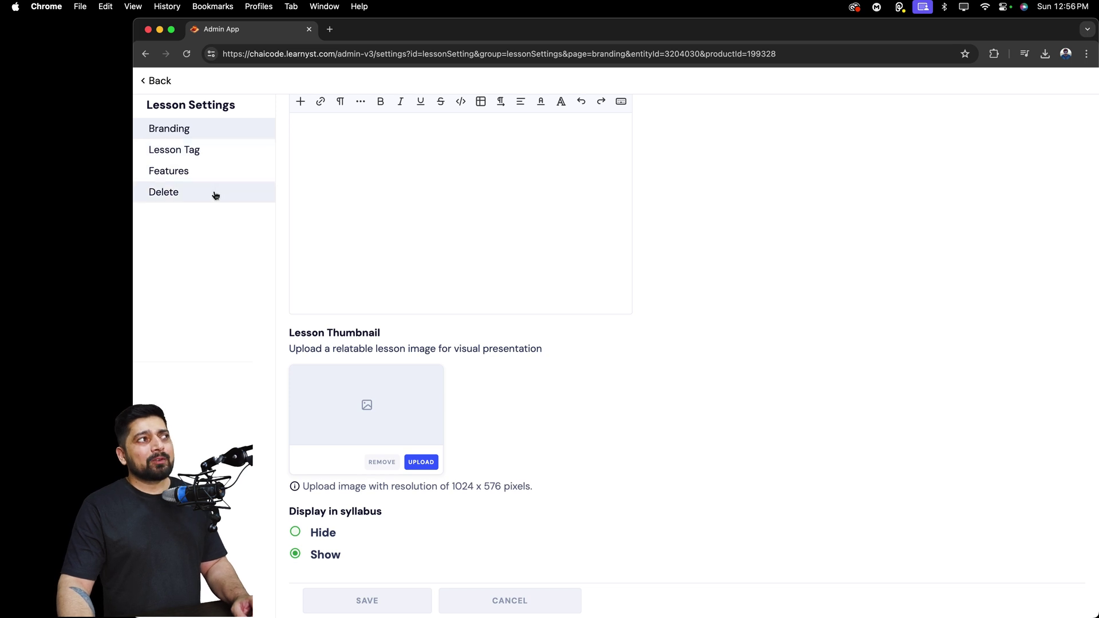
pyautogui.scroll(6, 498, 243)
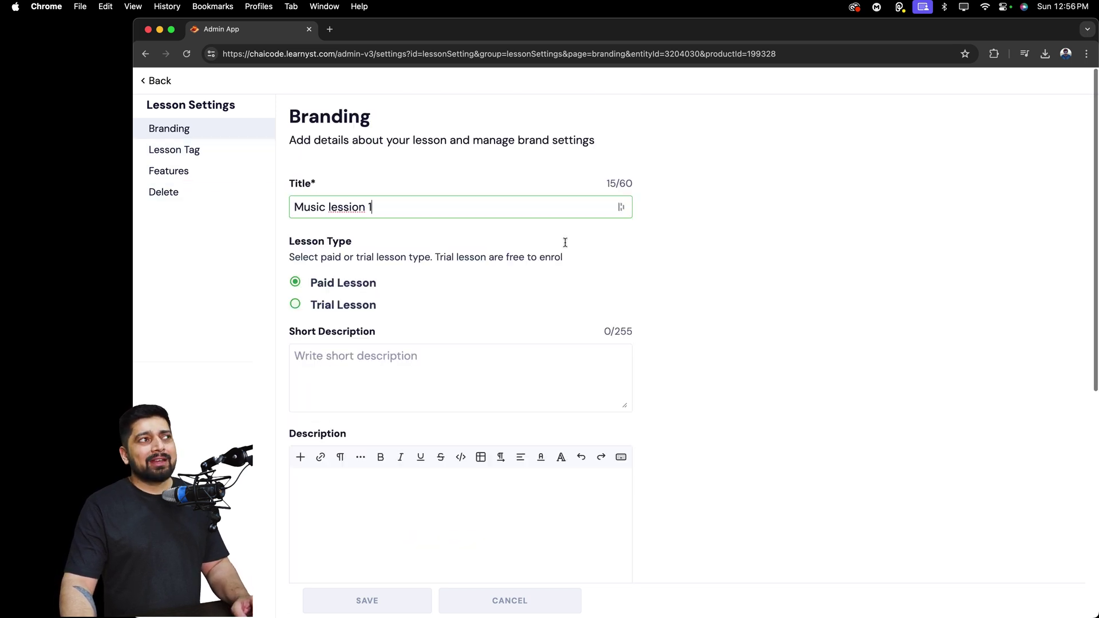
pyautogui.click(159, 81)
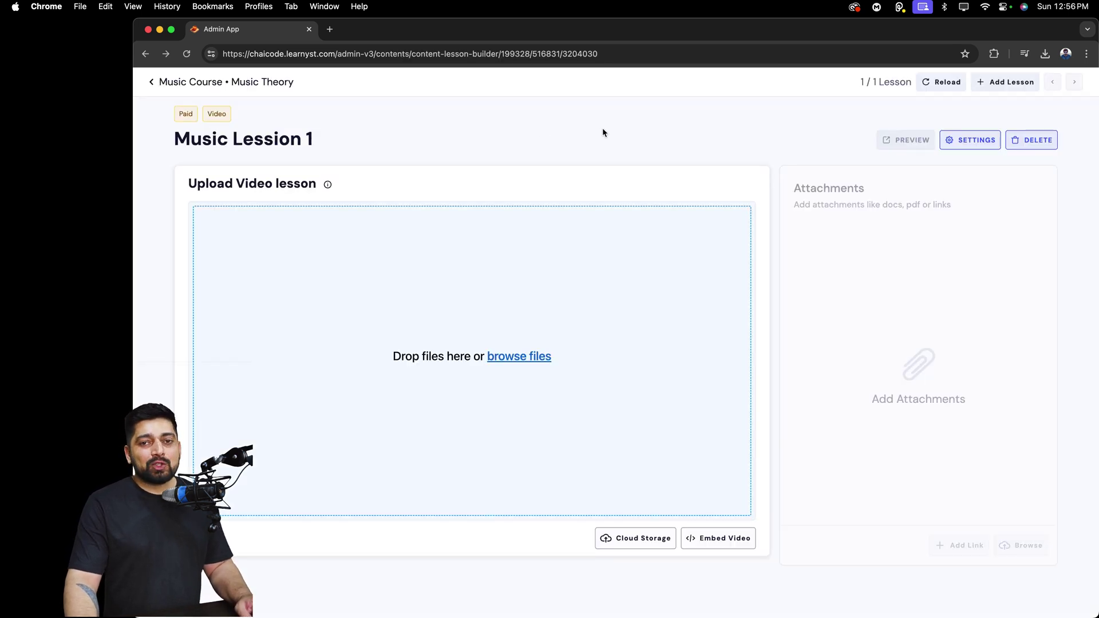
# Return to the Music Course, browse its settings cards, and open Branding
pyautogui.click(194, 87)
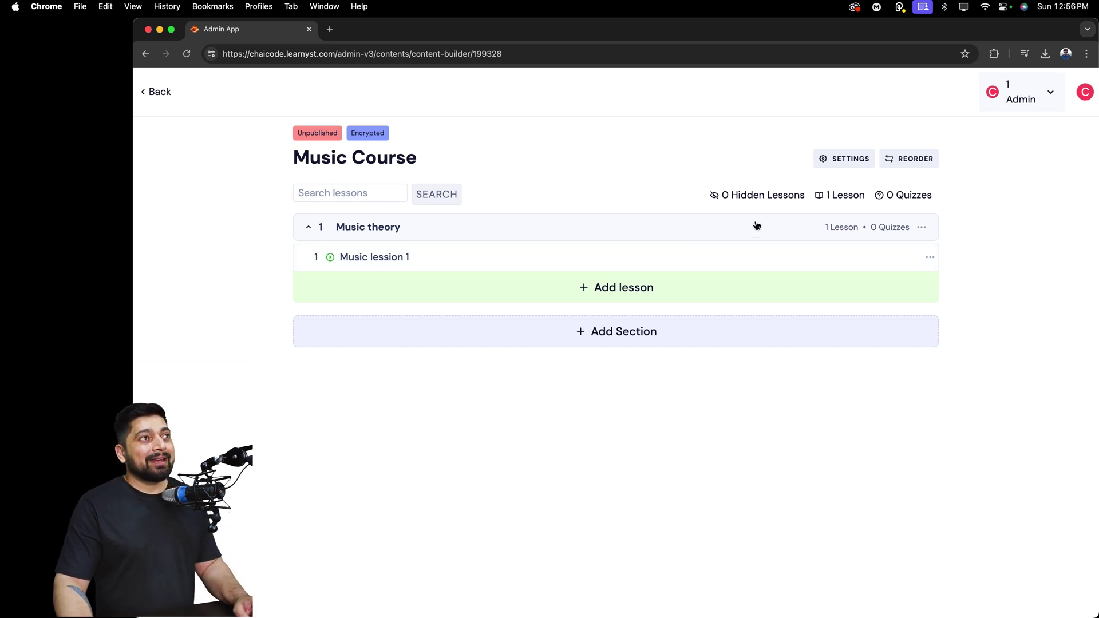
pyautogui.click(840, 160)
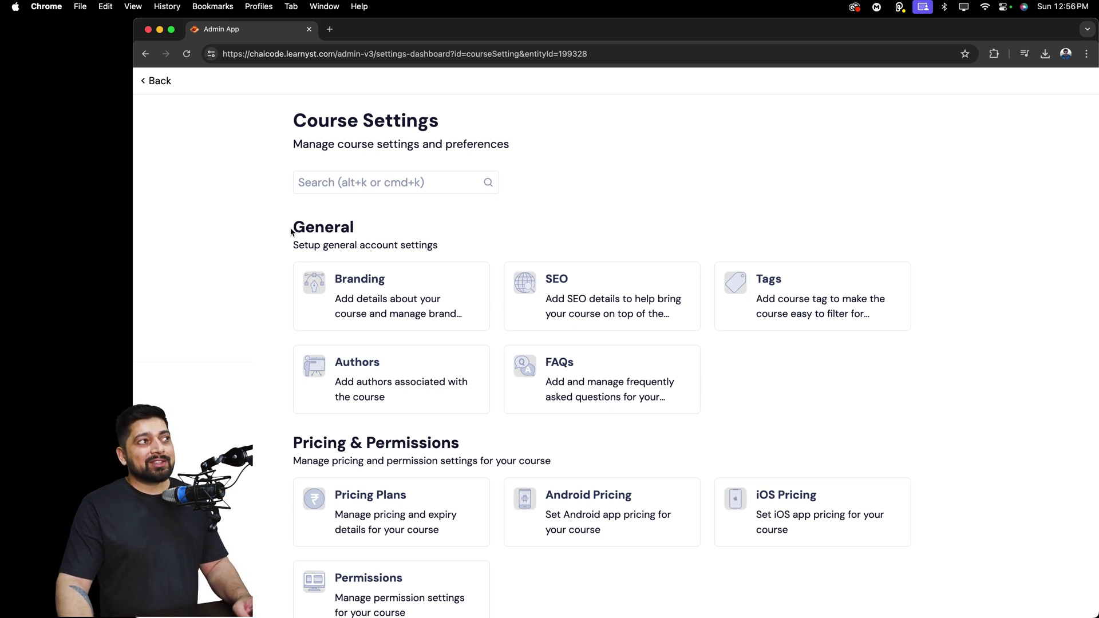
pyautogui.scroll(-5, 251, 264)
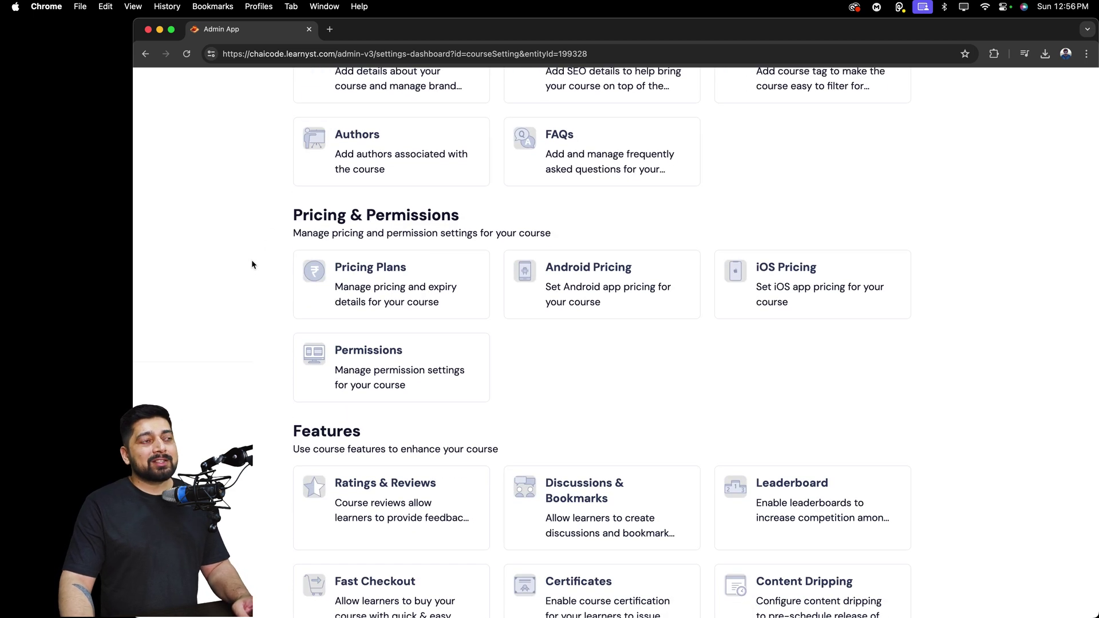
pyautogui.scroll(-4, 252, 260)
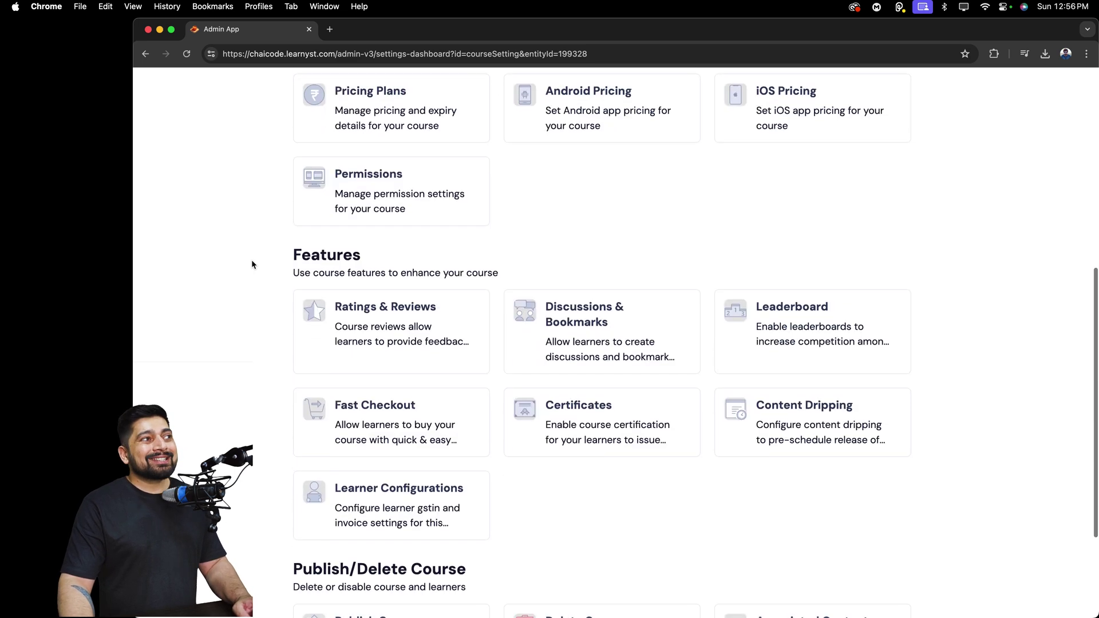
pyautogui.scroll(-4, 252, 264)
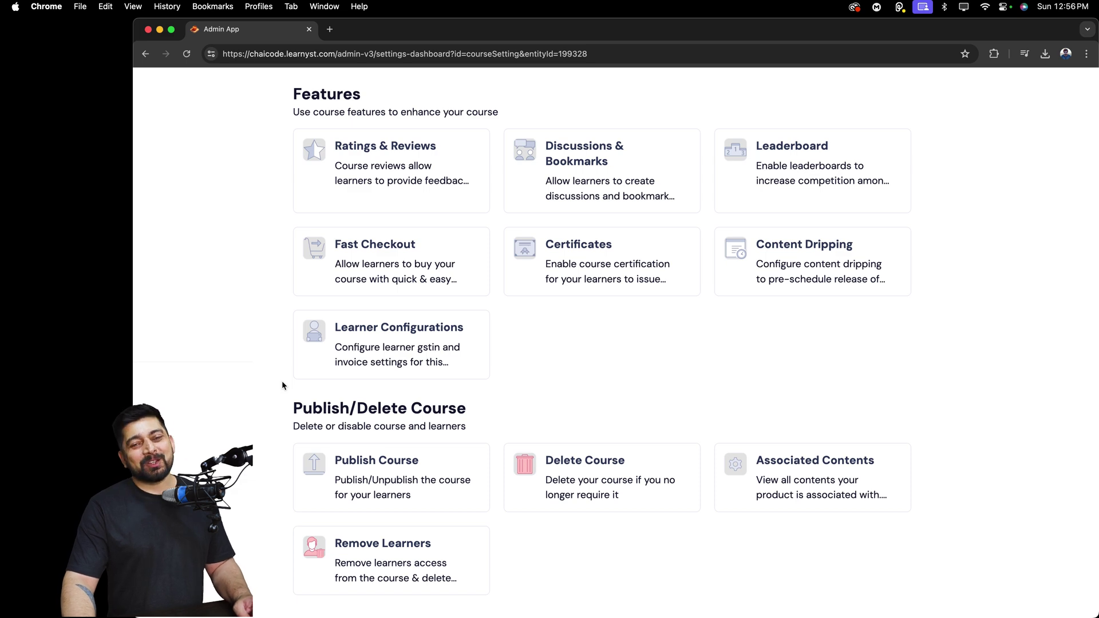
pyautogui.scroll(13, 282, 380)
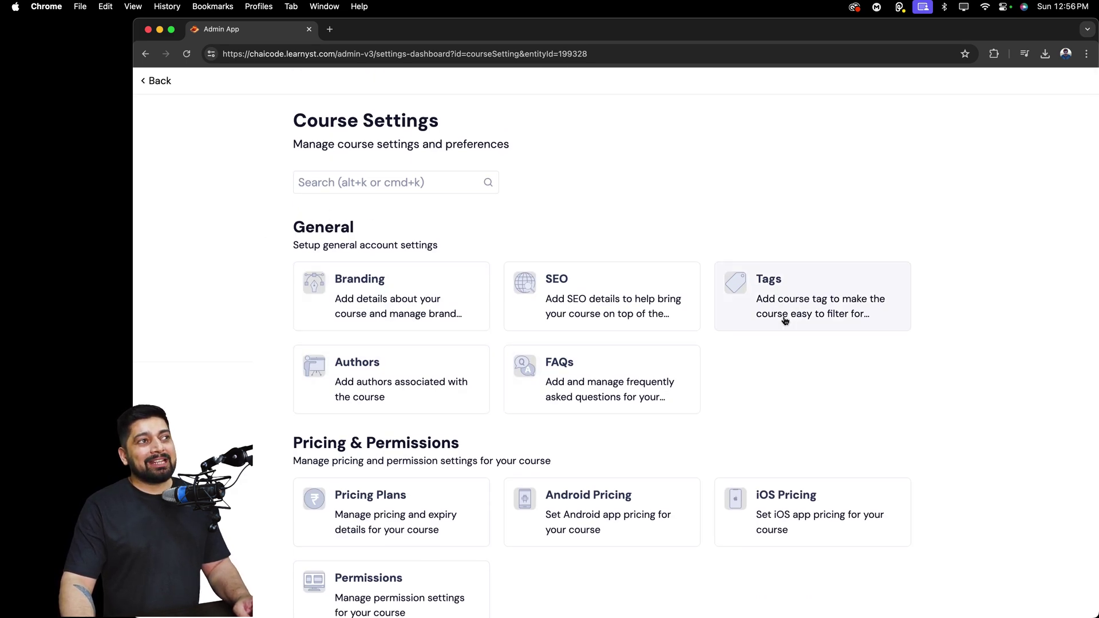
pyautogui.click(417, 298)
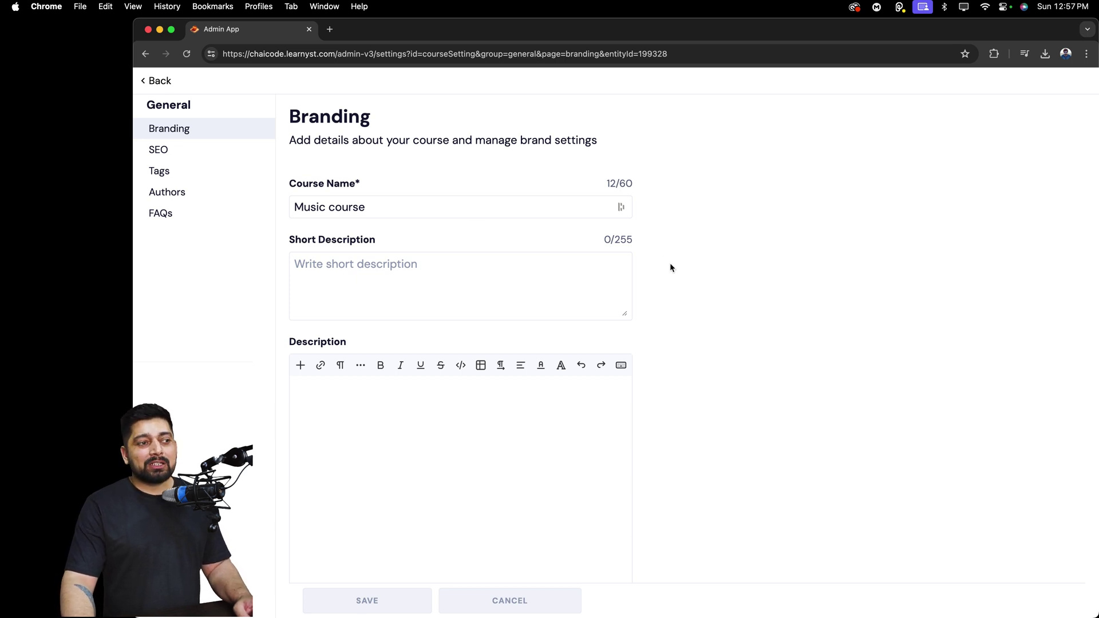
# Inspect the description editor's insert and block style menus without adding anything
pyautogui.scroll(-3, 666, 266)
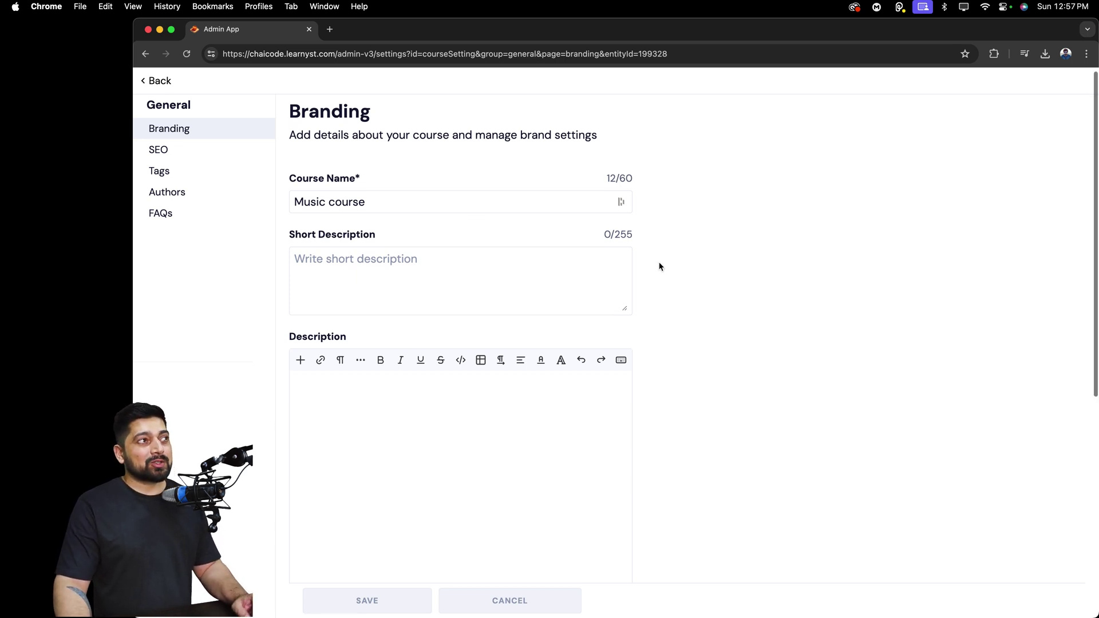
pyautogui.scroll(-3, 672, 338)
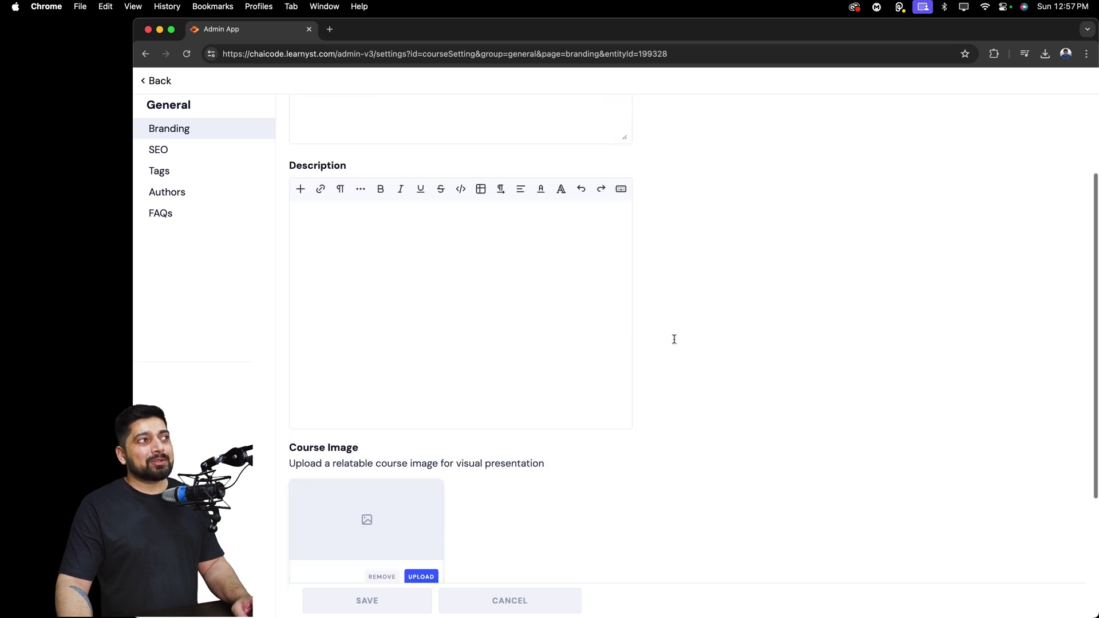
pyautogui.click(405, 254)
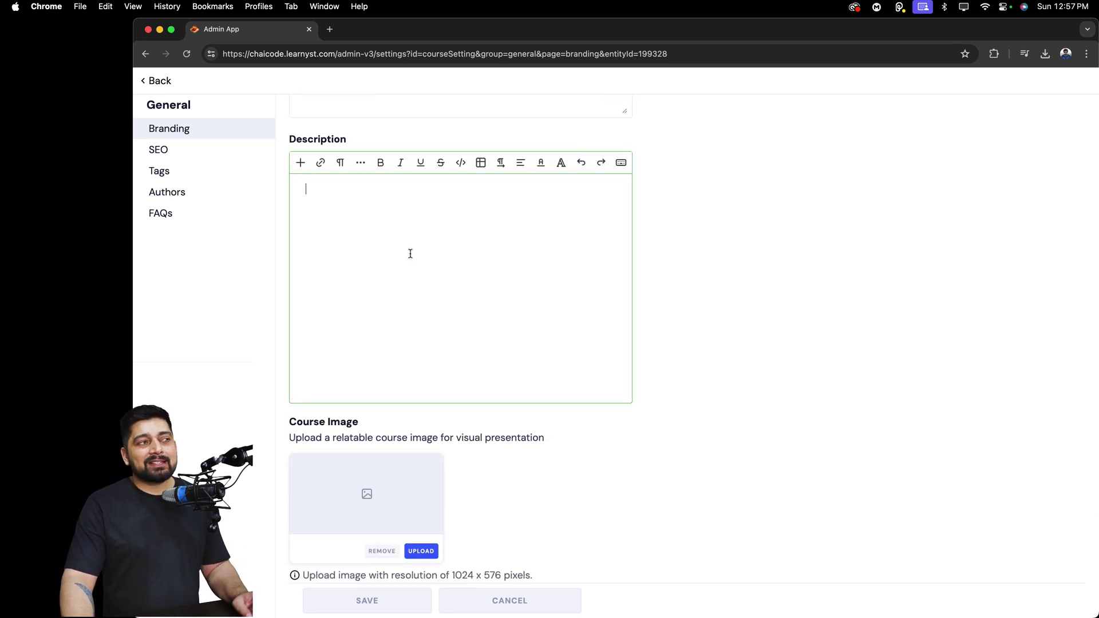
pyautogui.click(300, 166)
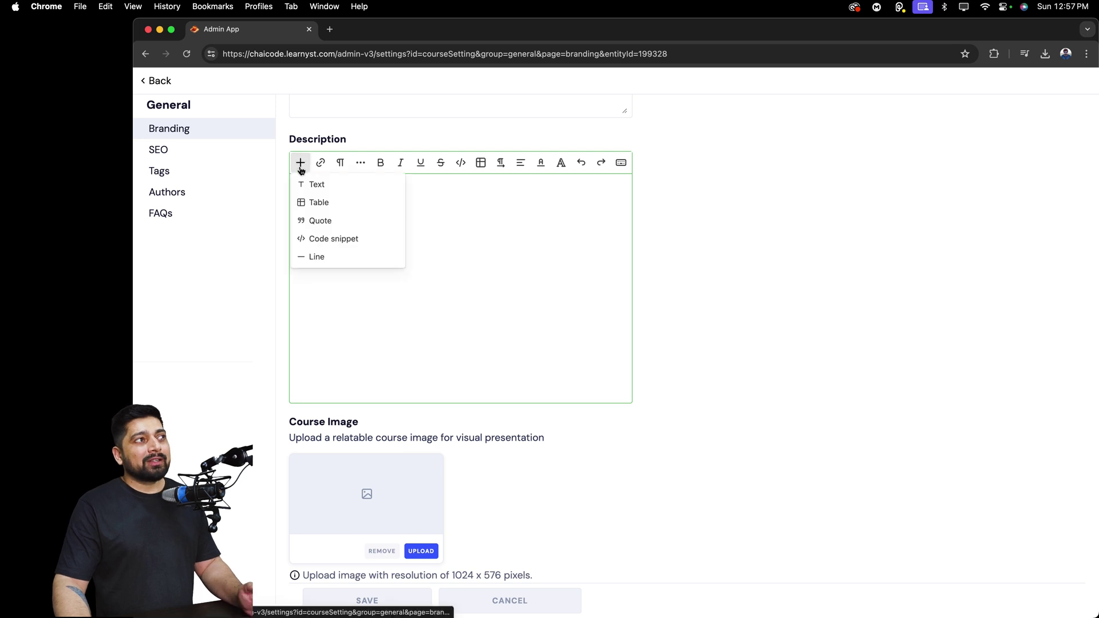
pyautogui.click(490, 265)
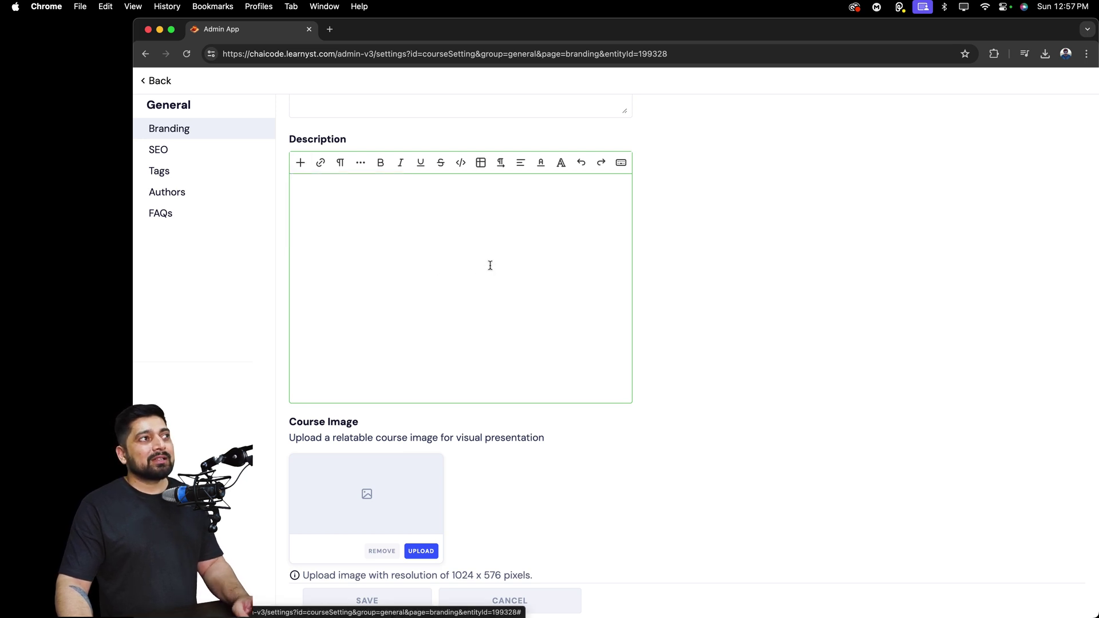
pyautogui.click(341, 164)
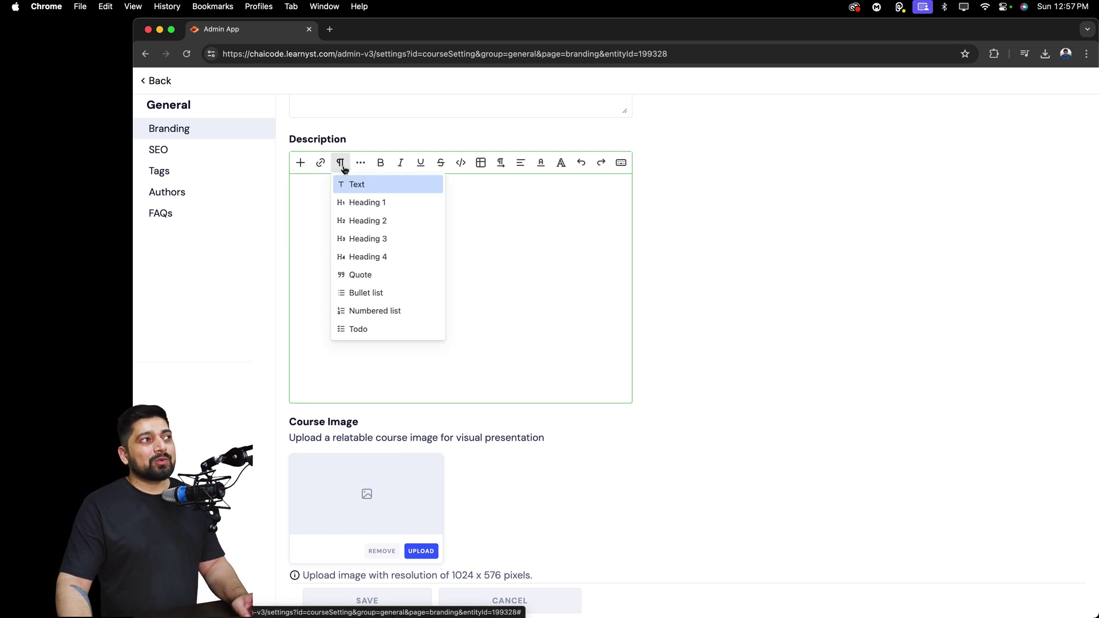
pyautogui.click(513, 260)
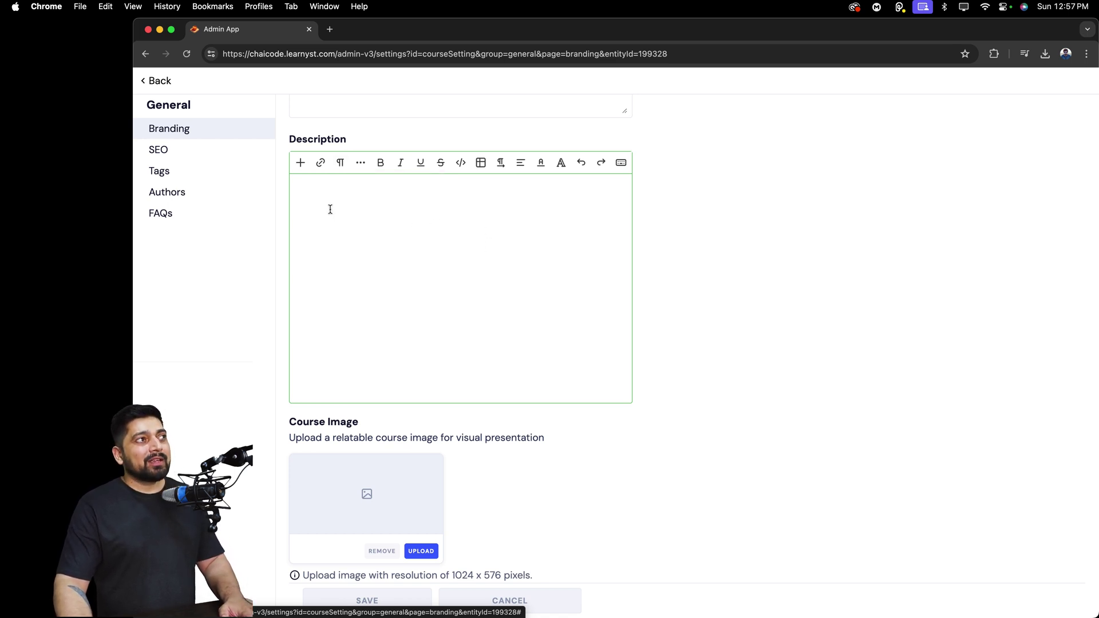
# Type 'test' in the description, style it as Heading 1, and colour it orange
pyautogui.scroll(3, 792, 254)
pyautogui.click(361, 236)
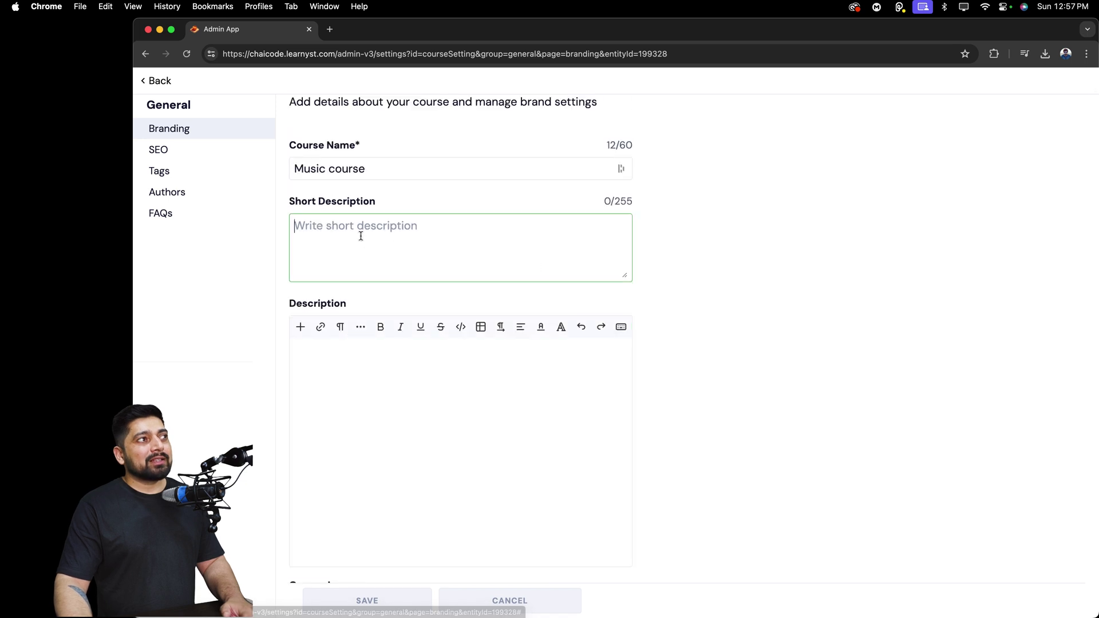
pyautogui.scroll(-2, 564, 252)
pyautogui.click(419, 306)
pyautogui.write('test')
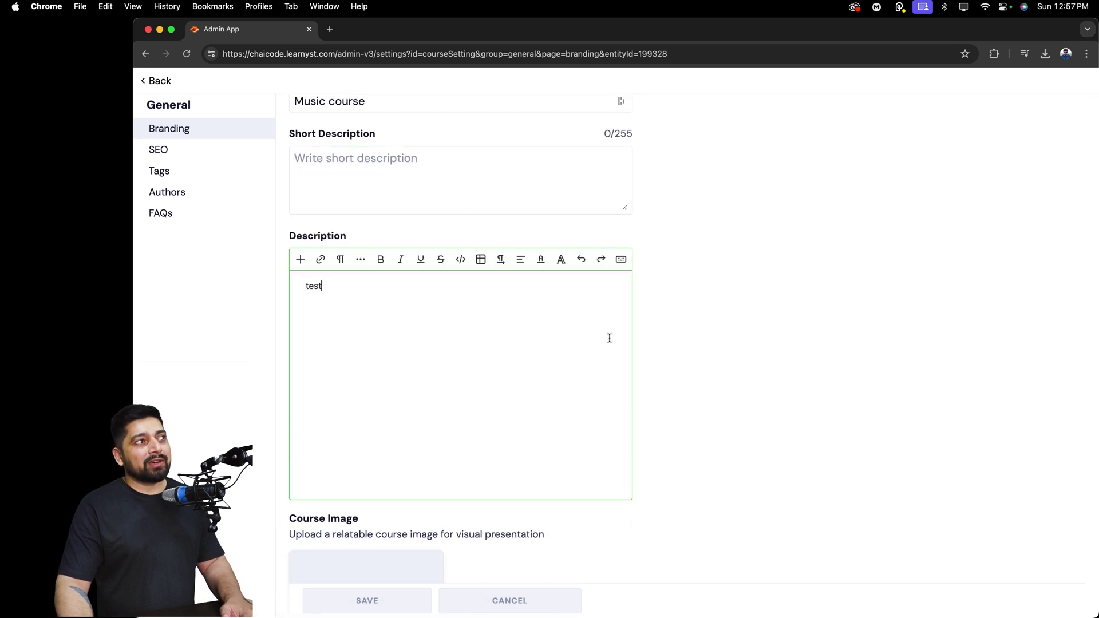
pyautogui.press('super+a')
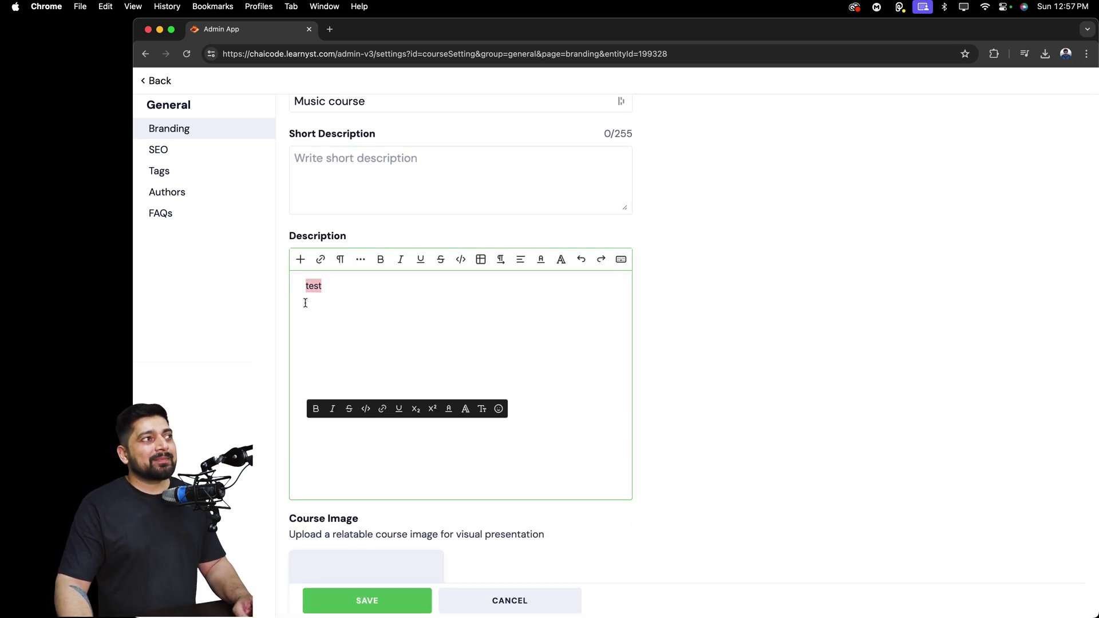
pyautogui.click(340, 260)
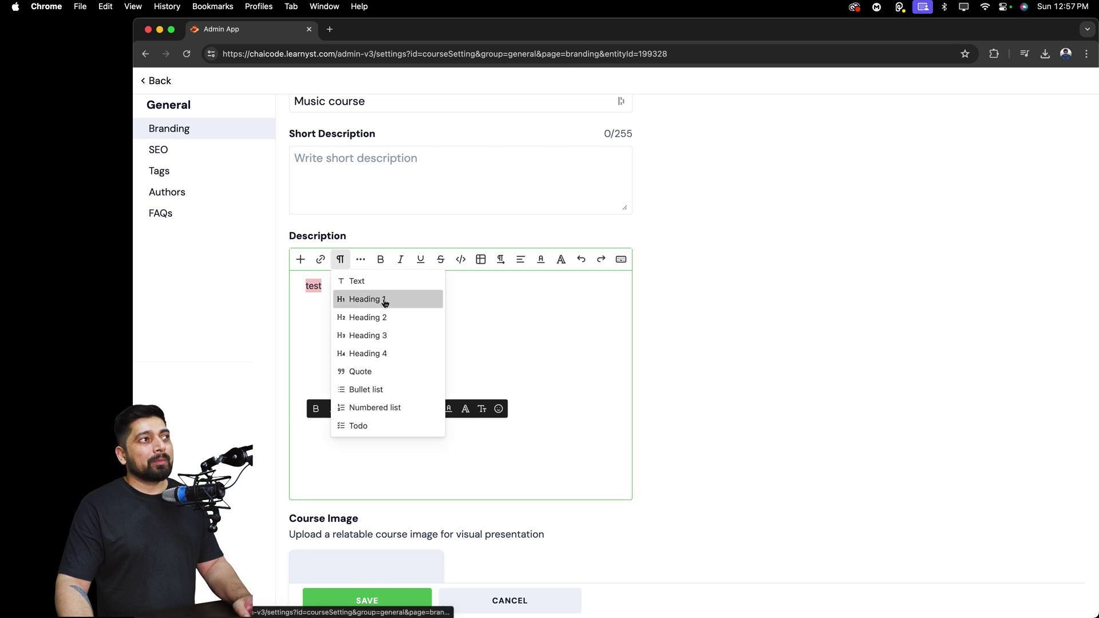
pyautogui.click(403, 299)
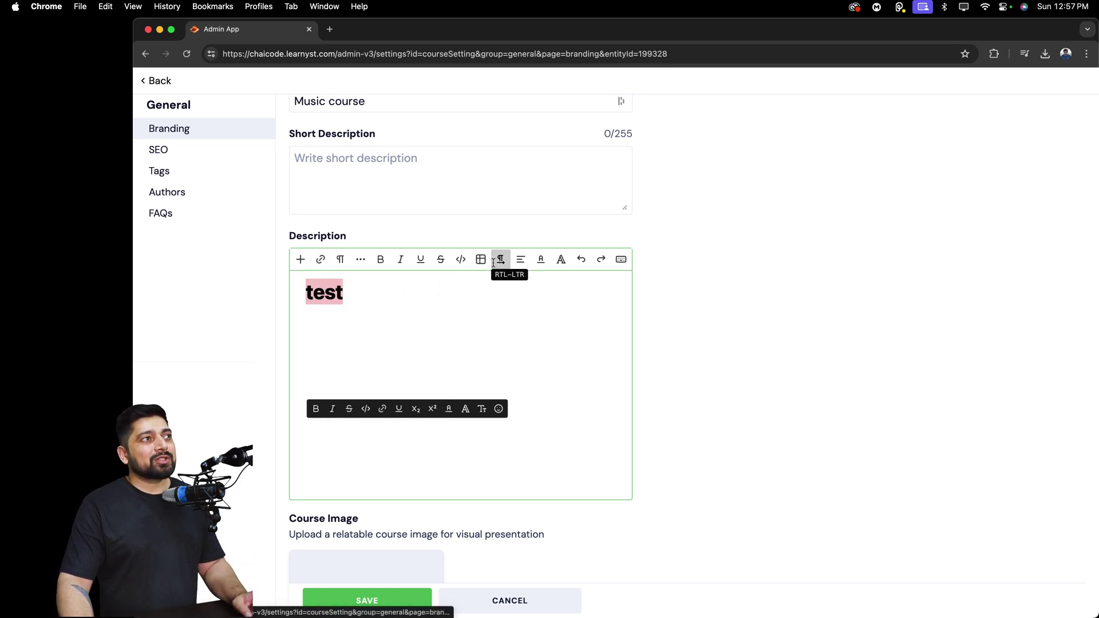
pyautogui.click(540, 261)
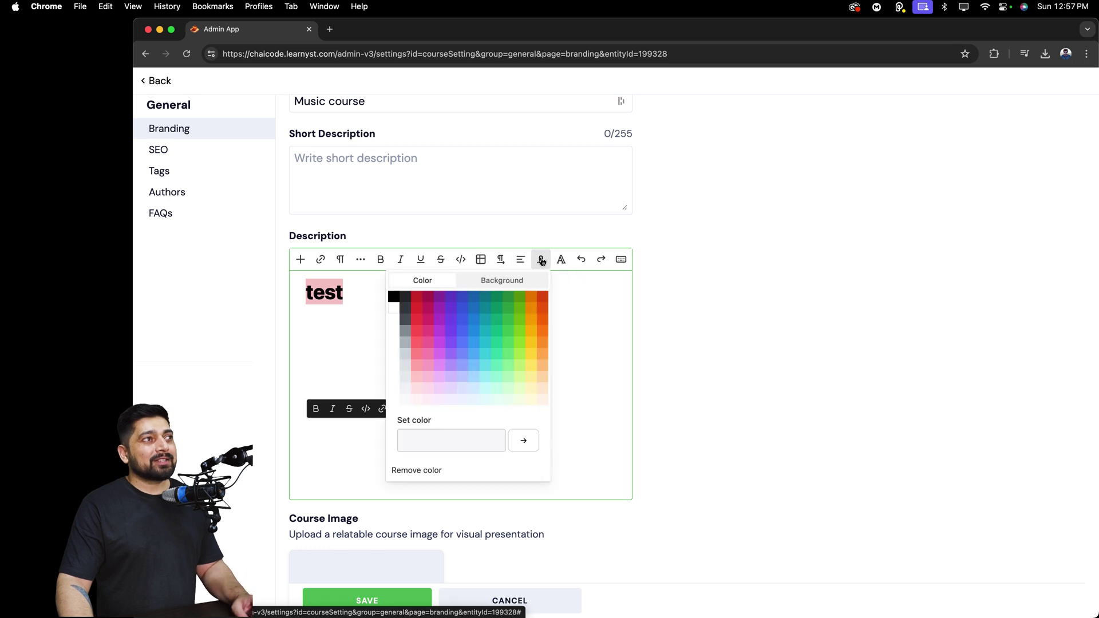
pyautogui.click(544, 298)
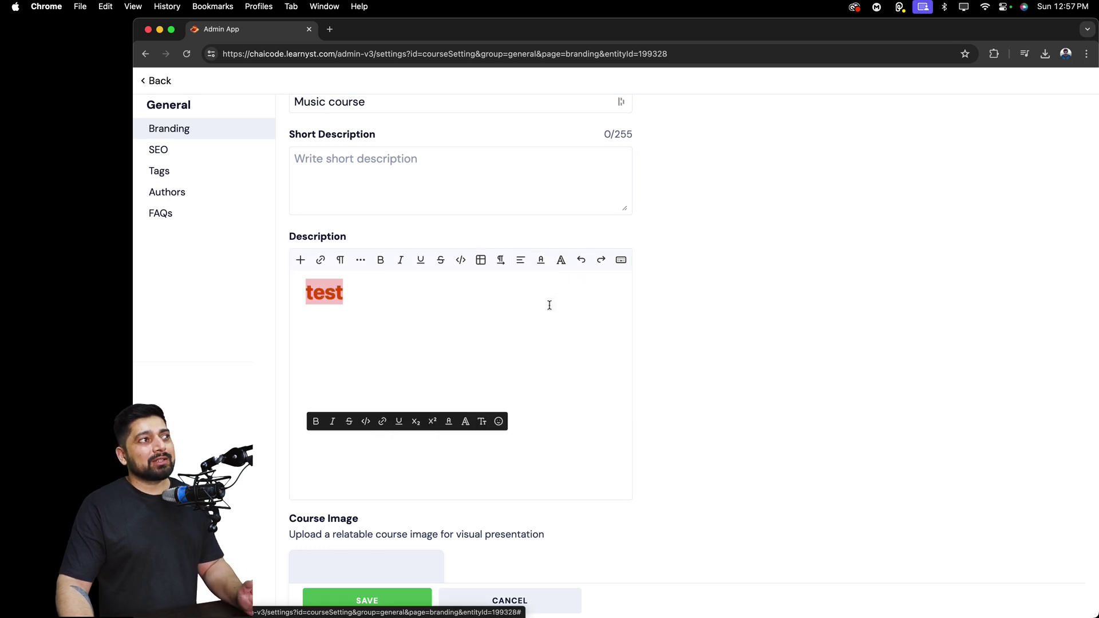
pyautogui.click(586, 319)
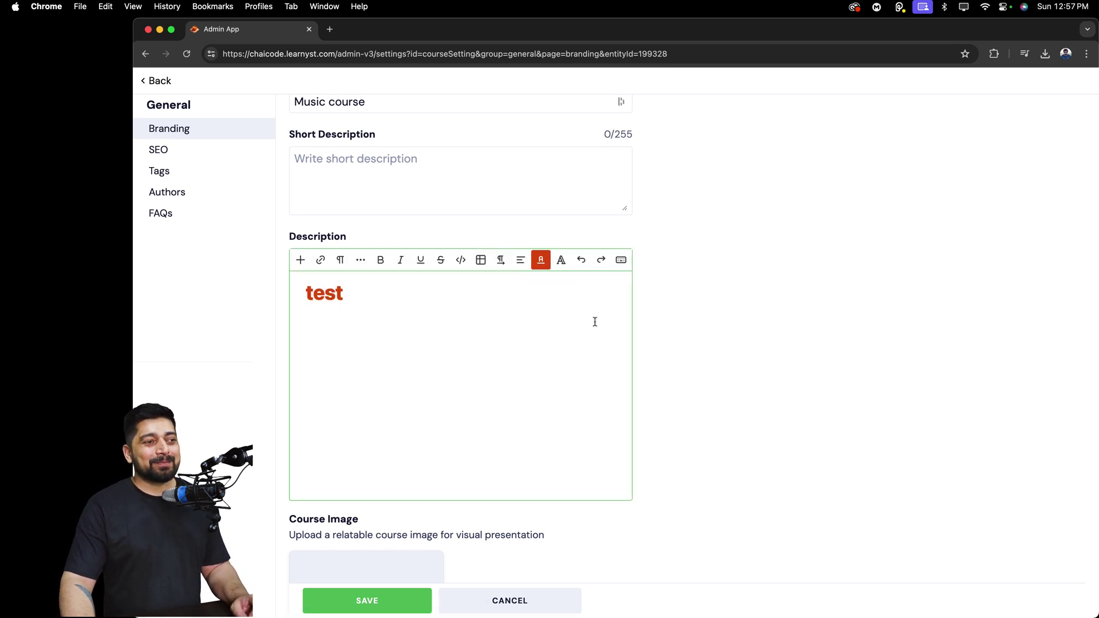
# Read the 1024 x 576 resolution hint and course video embed text on the Branding page
pyautogui.scroll(-5, 660, 310)
pyautogui.scroll(-4, 660, 310)
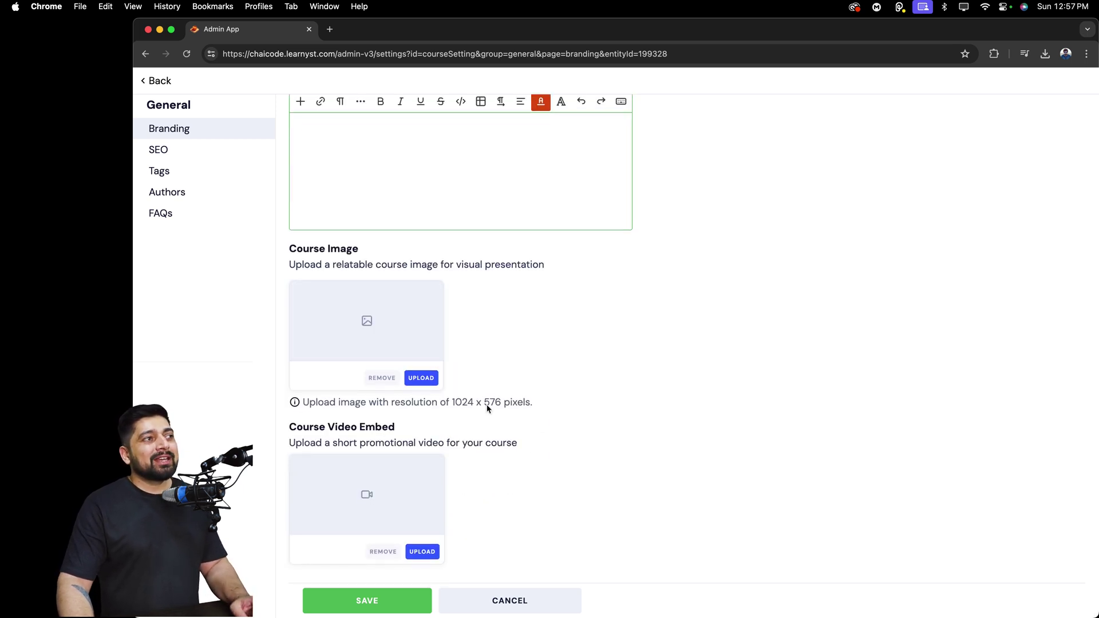
pyautogui.moveTo(449, 402); pyautogui.dragTo(502, 401)
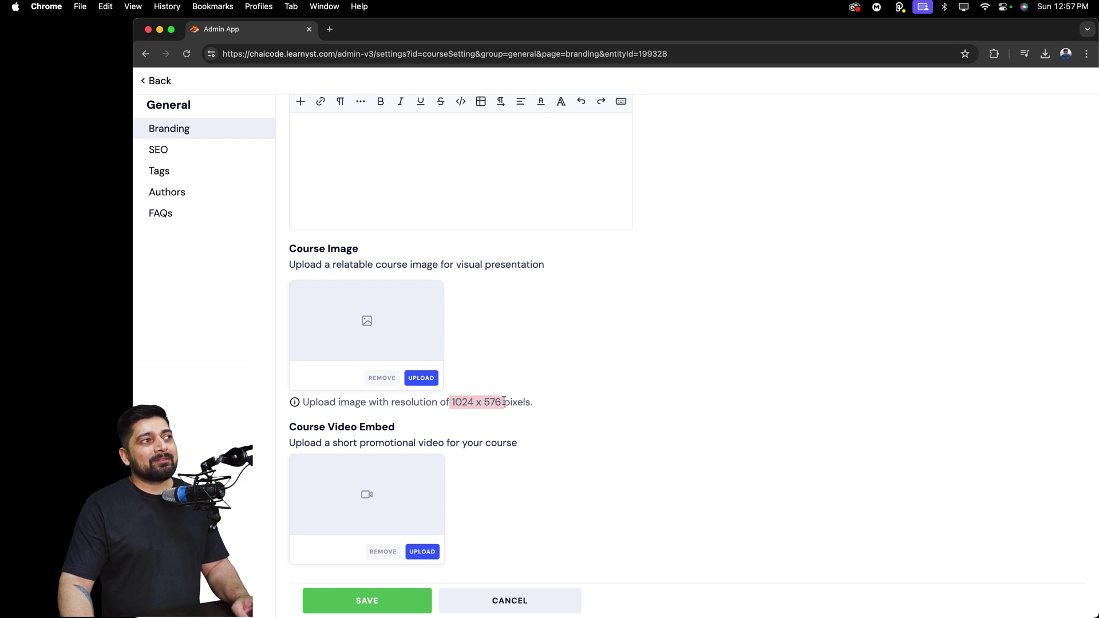
pyautogui.click(568, 404)
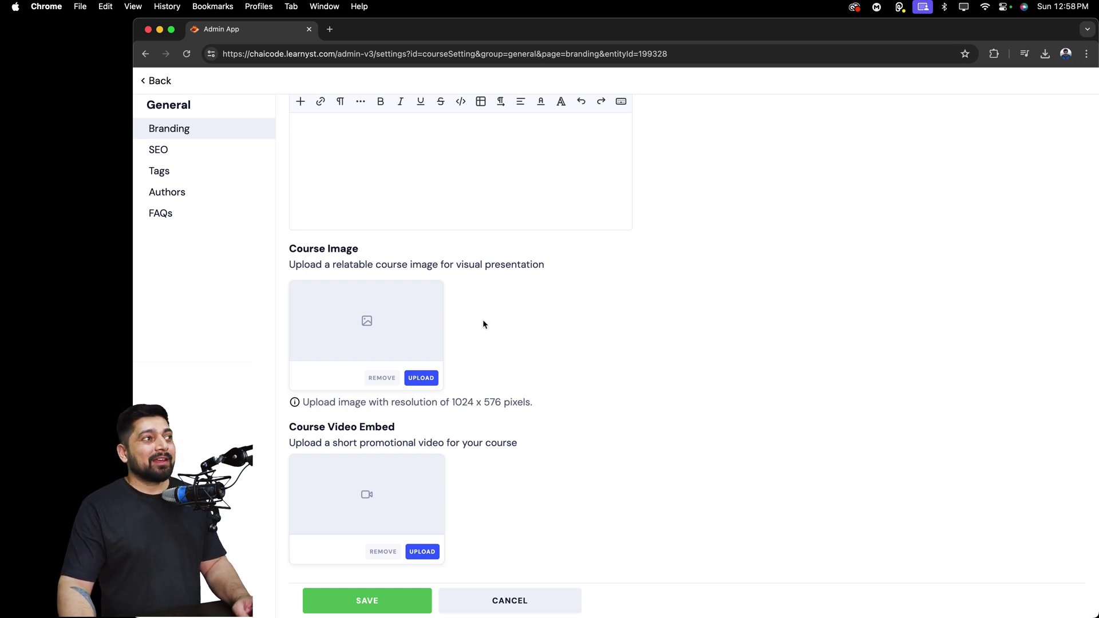
pyautogui.moveTo(330, 427); pyautogui.dragTo(446, 444)
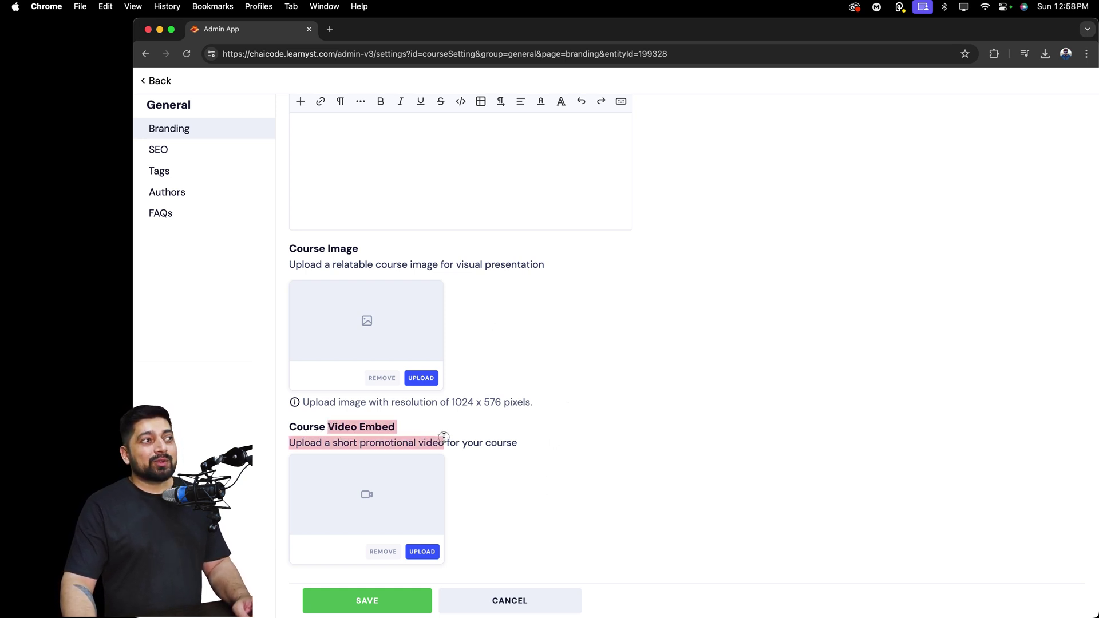
pyautogui.click(510, 436)
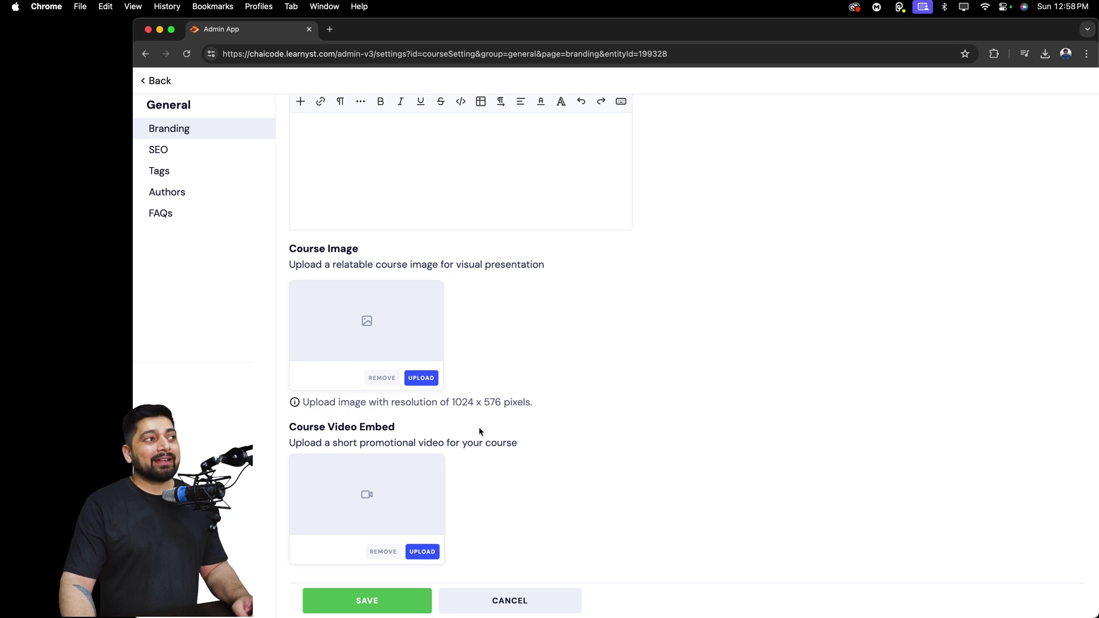
pyautogui.moveTo(308, 427); pyautogui.dragTo(475, 447)
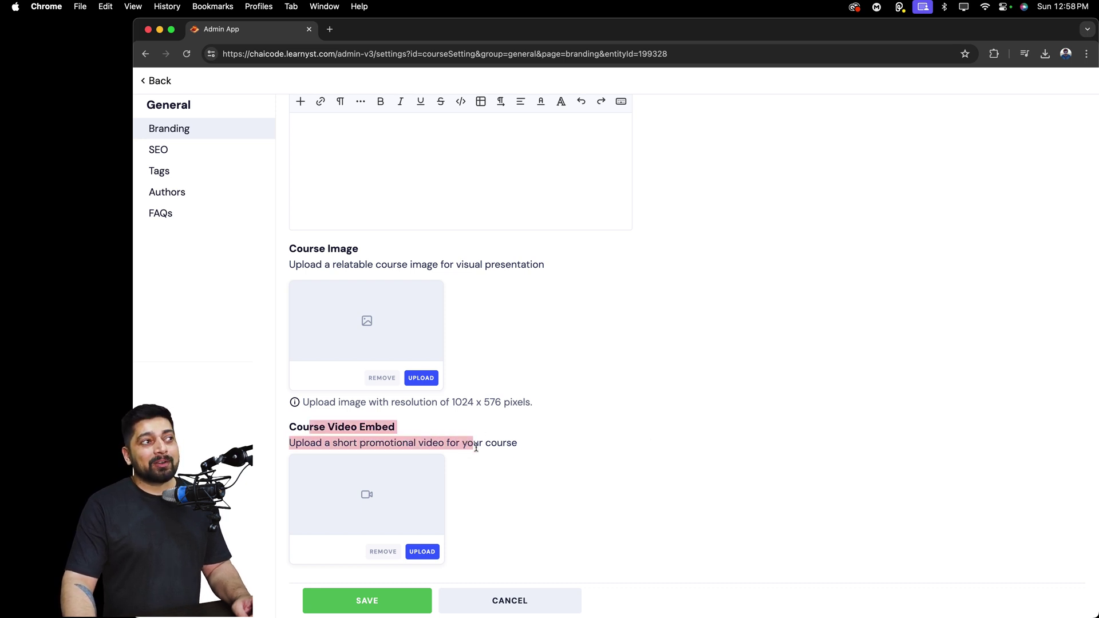
pyautogui.click(494, 447)
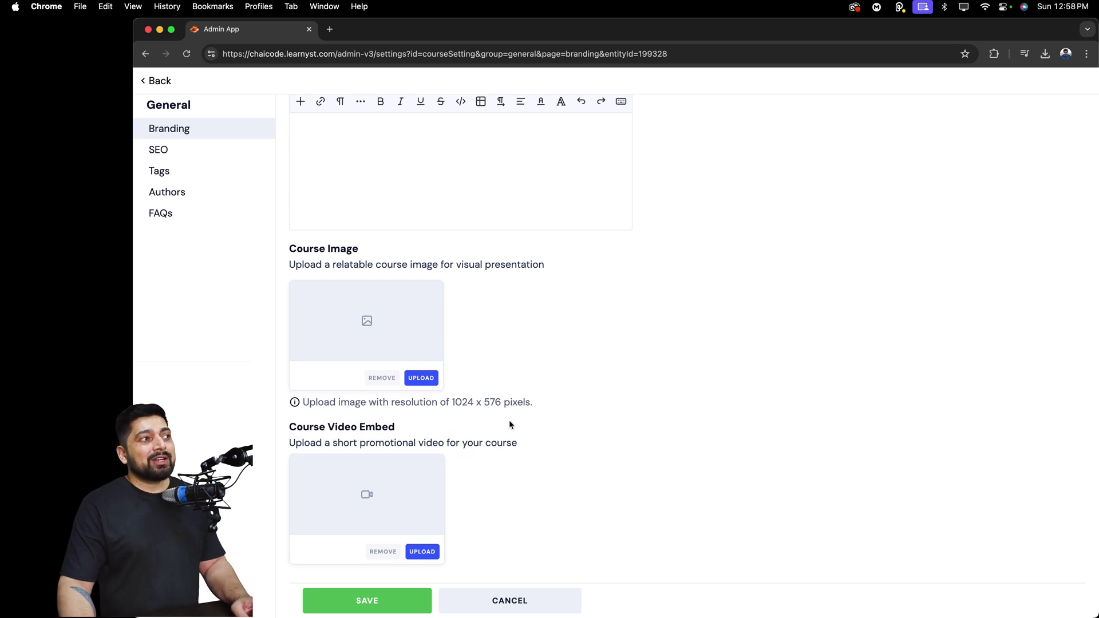
# Enter 'test' as the short description and save the branding details
pyautogui.scroll(10, 510, 424)
pyautogui.click(442, 296)
pyautogui.write('test')
pyautogui.click(383, 597)
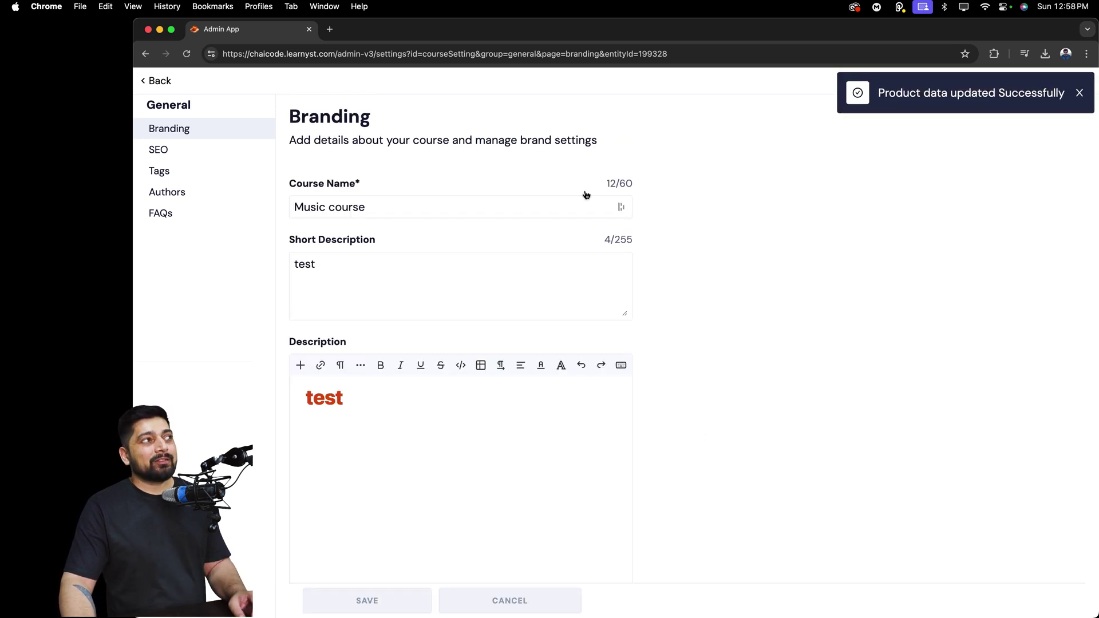
pyautogui.click(184, 149)
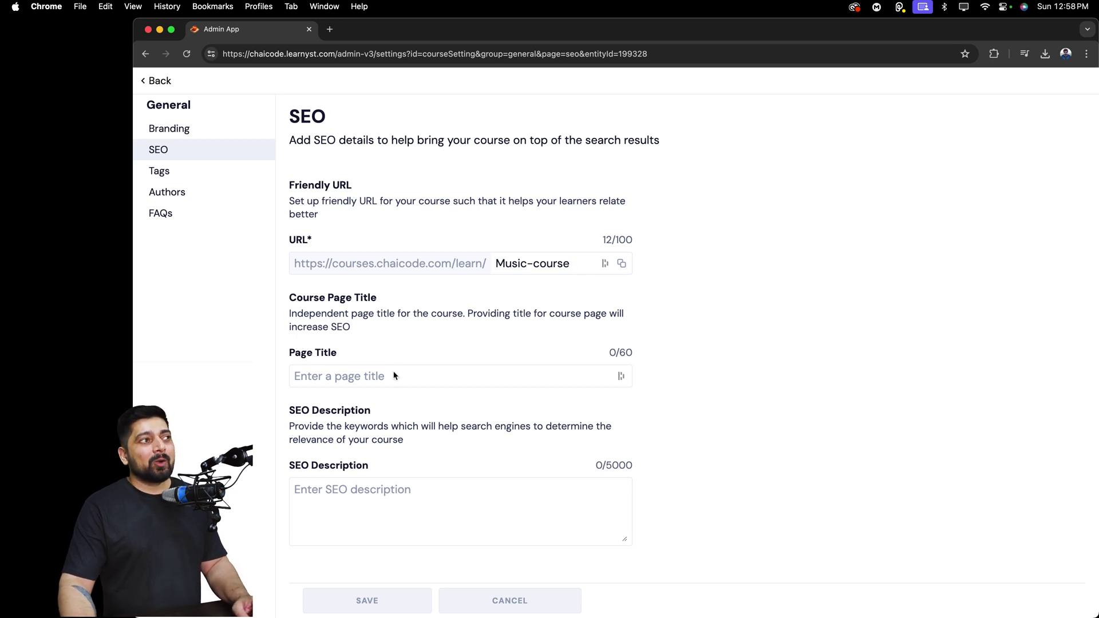
# Enter 'test' as the Music course's SEO page title and save
pyautogui.click(437, 374)
pyautogui.write('test')
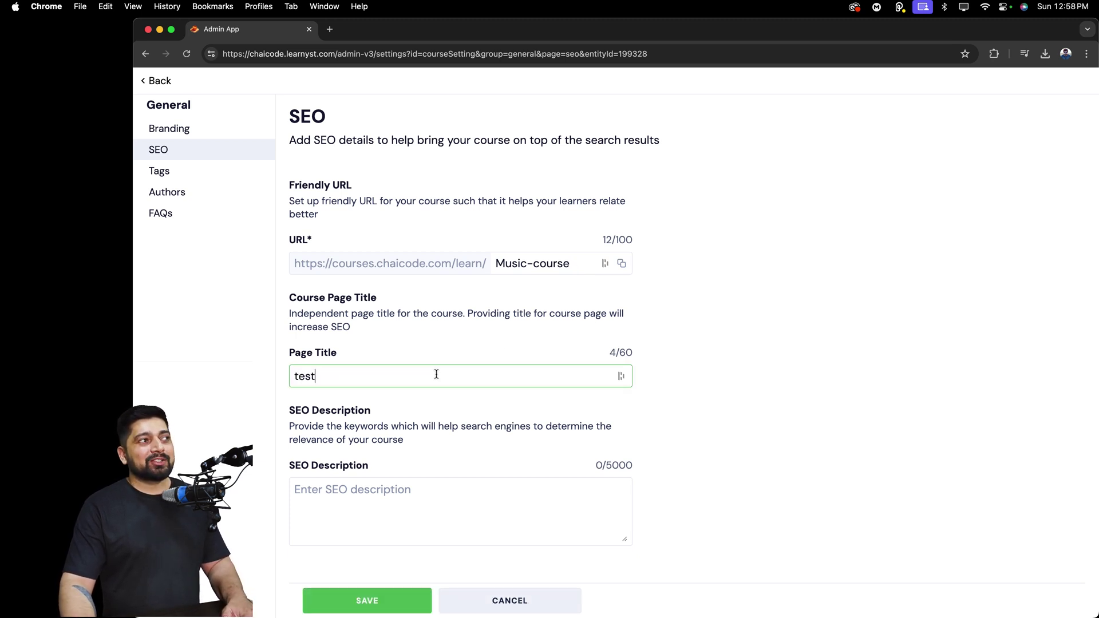
pyautogui.click(710, 379)
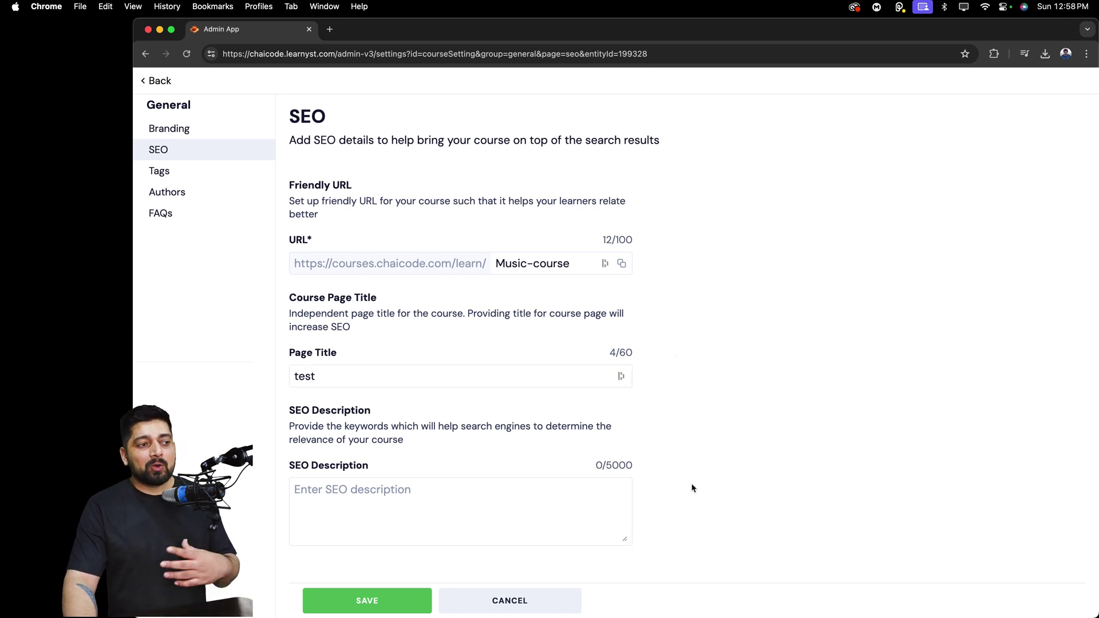
pyautogui.click(367, 598)
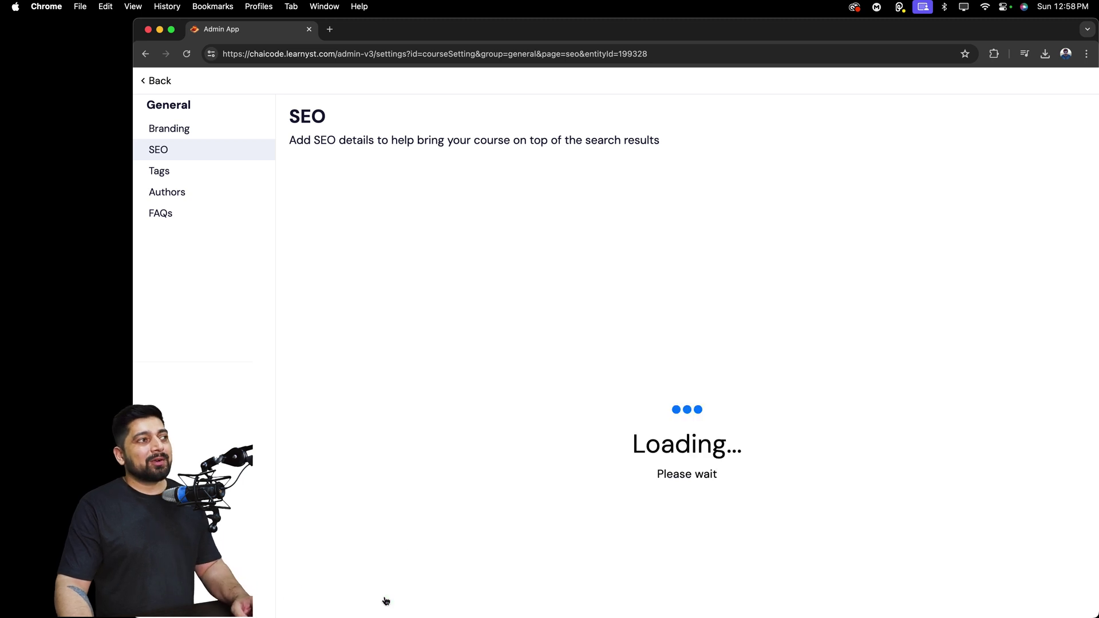
# Add the listed instructor as the Music course's author under Tags > Authors
pyautogui.click(235, 180)
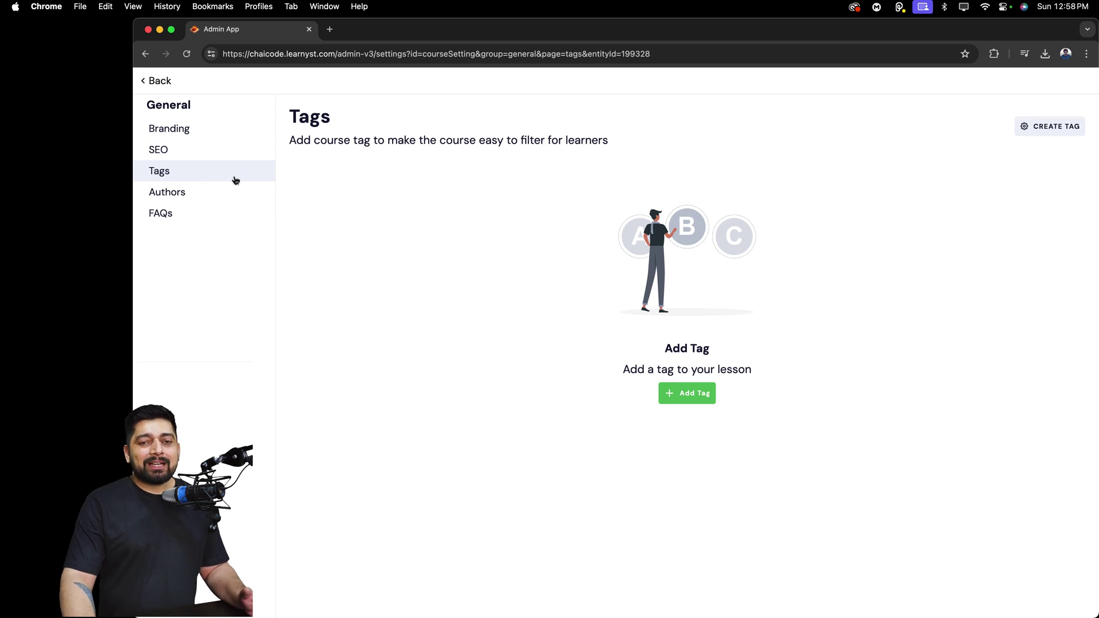
pyautogui.click(230, 200)
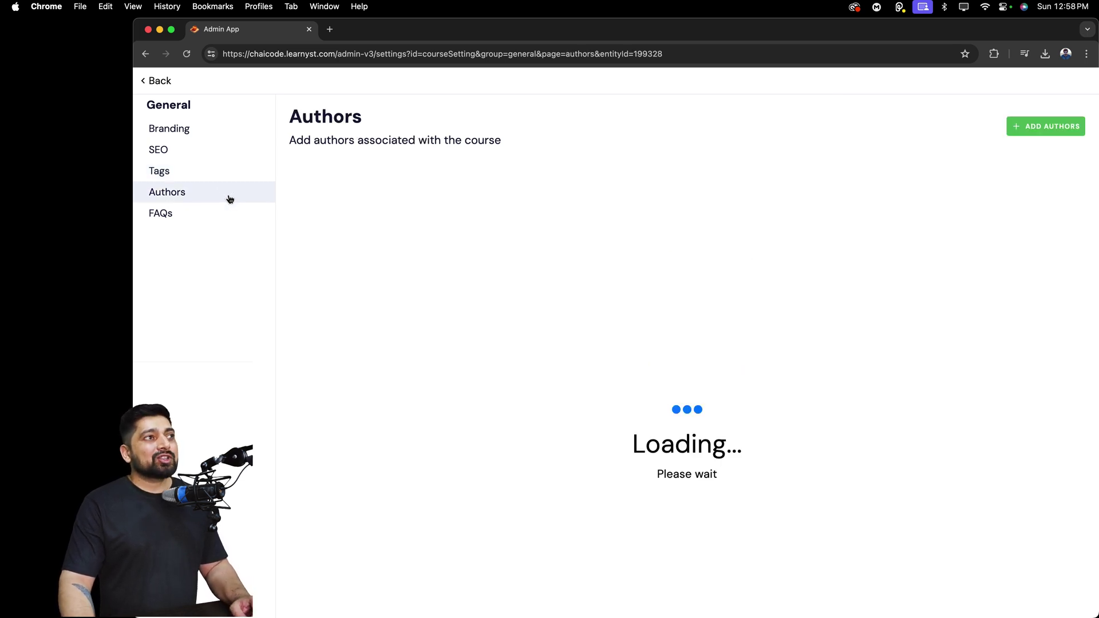
pyautogui.click(1047, 130)
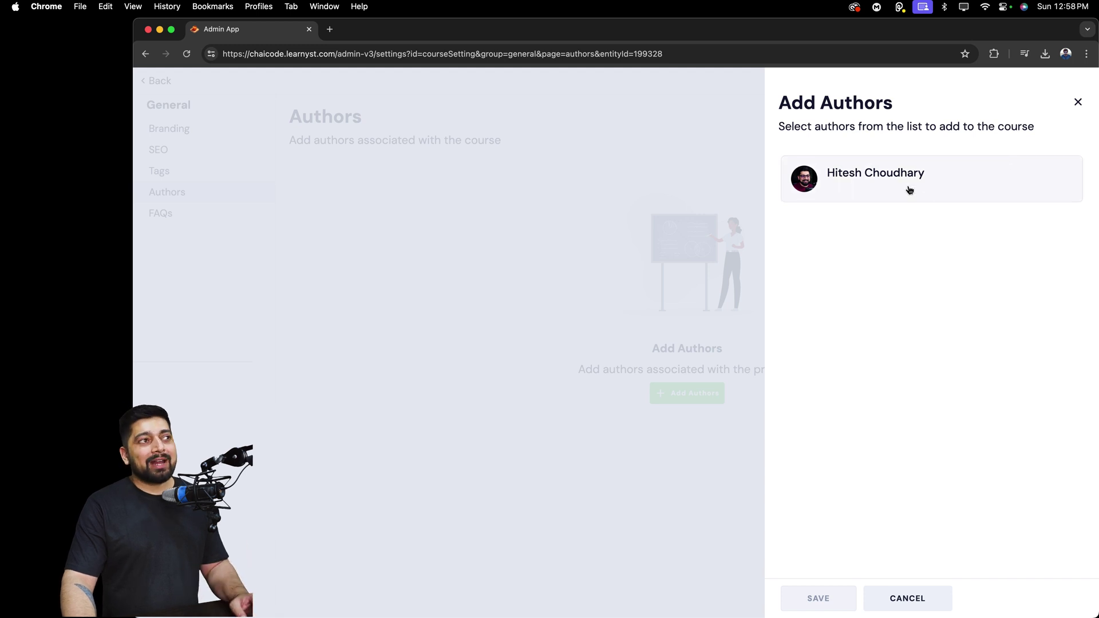
pyautogui.click(1077, 103)
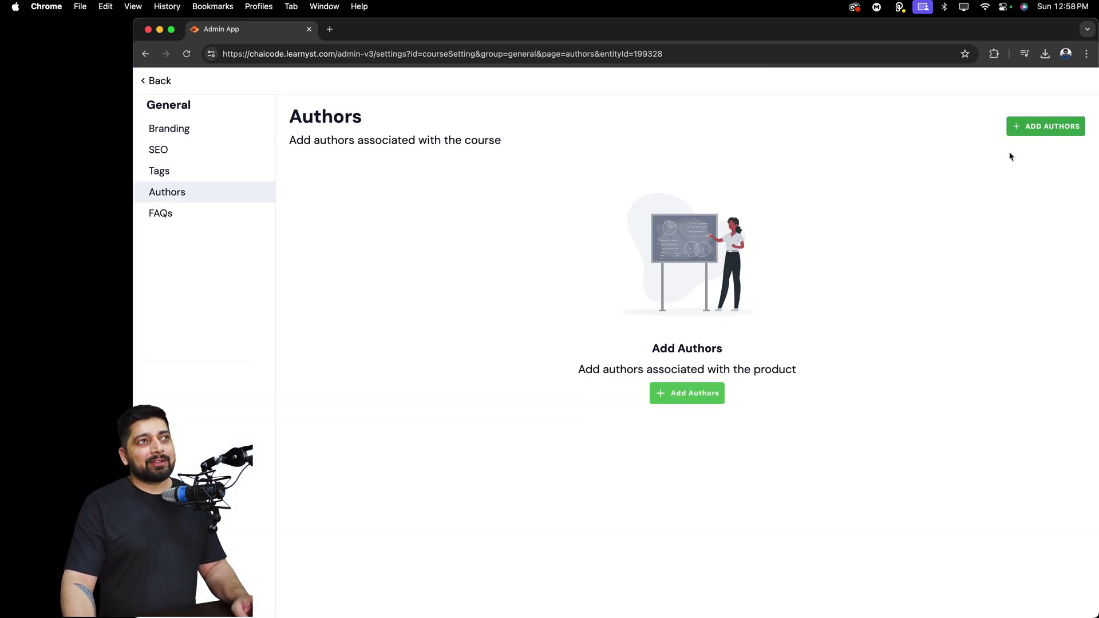
pyautogui.click(1047, 130)
pyautogui.click(882, 177)
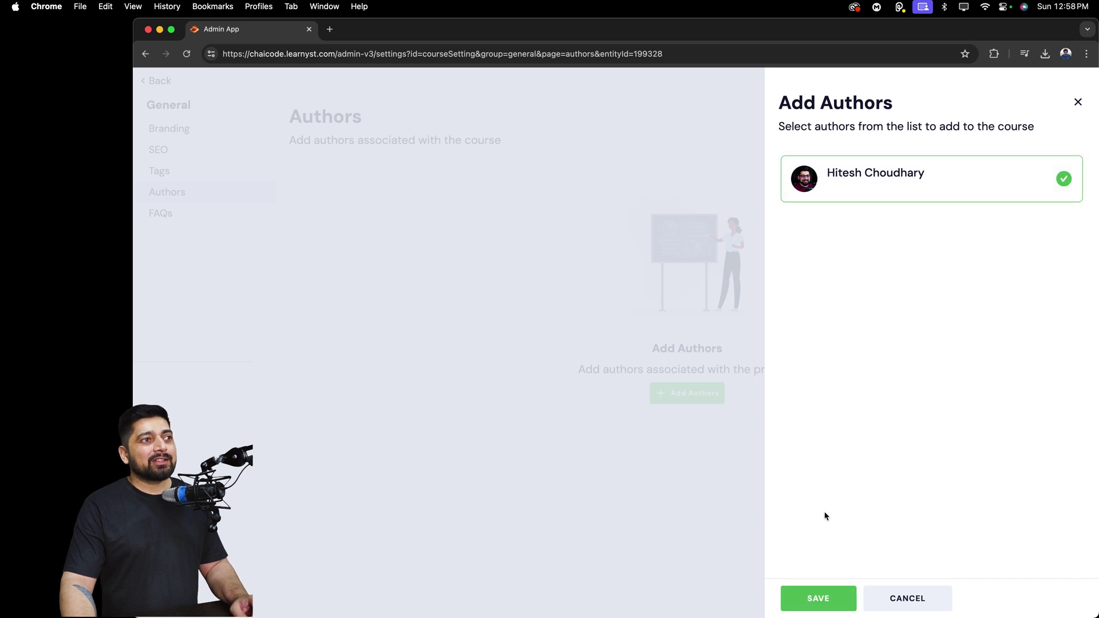
pyautogui.click(827, 606)
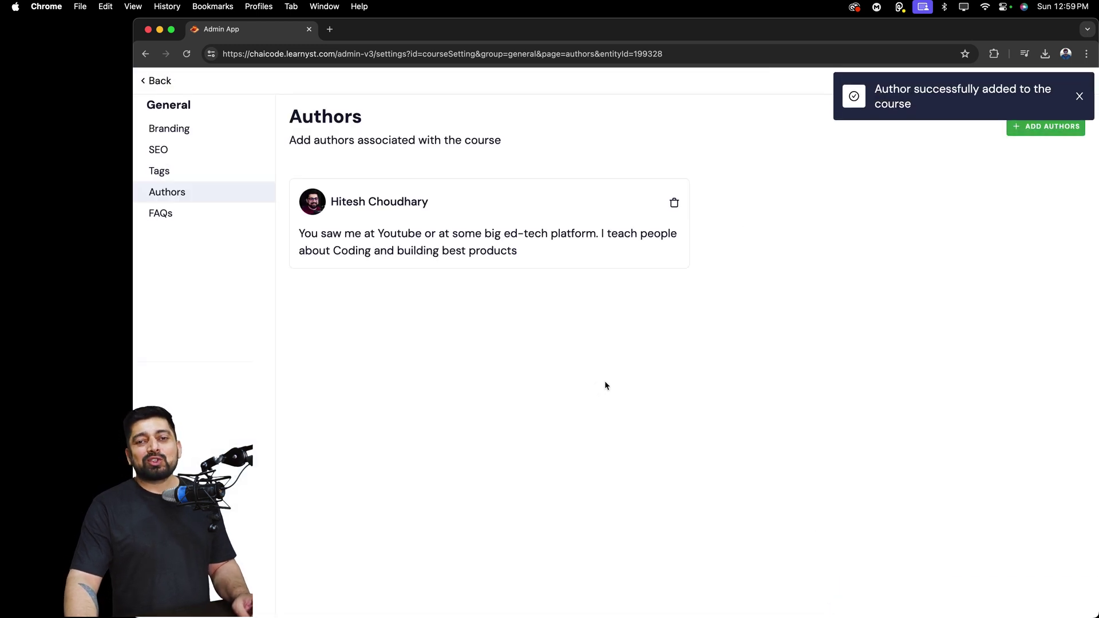
pyautogui.click(204, 220)
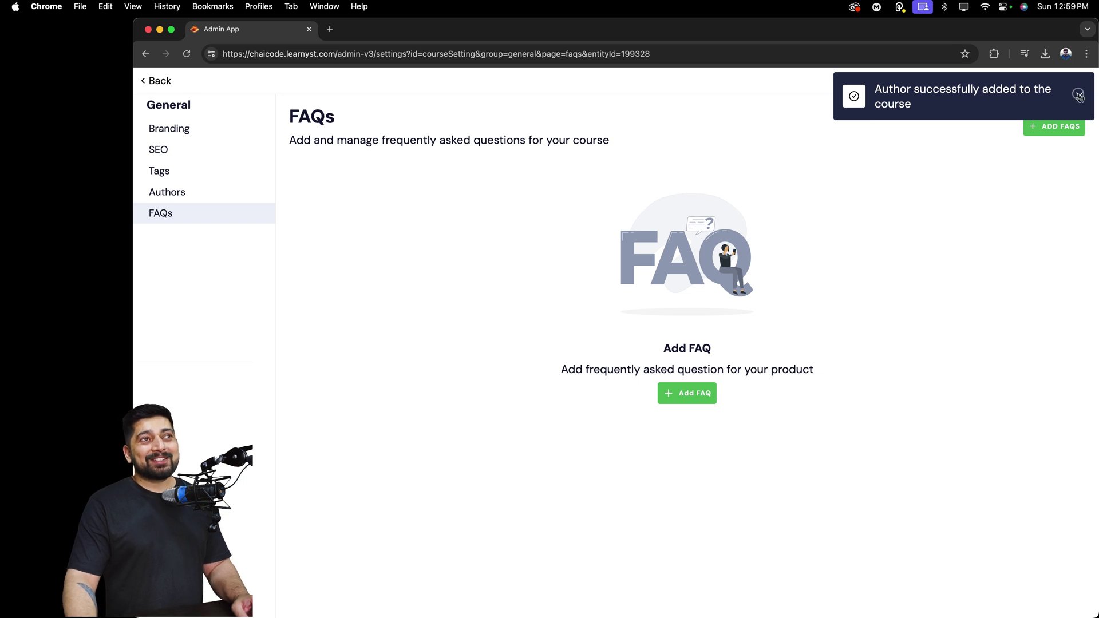
pyautogui.click(1078, 95)
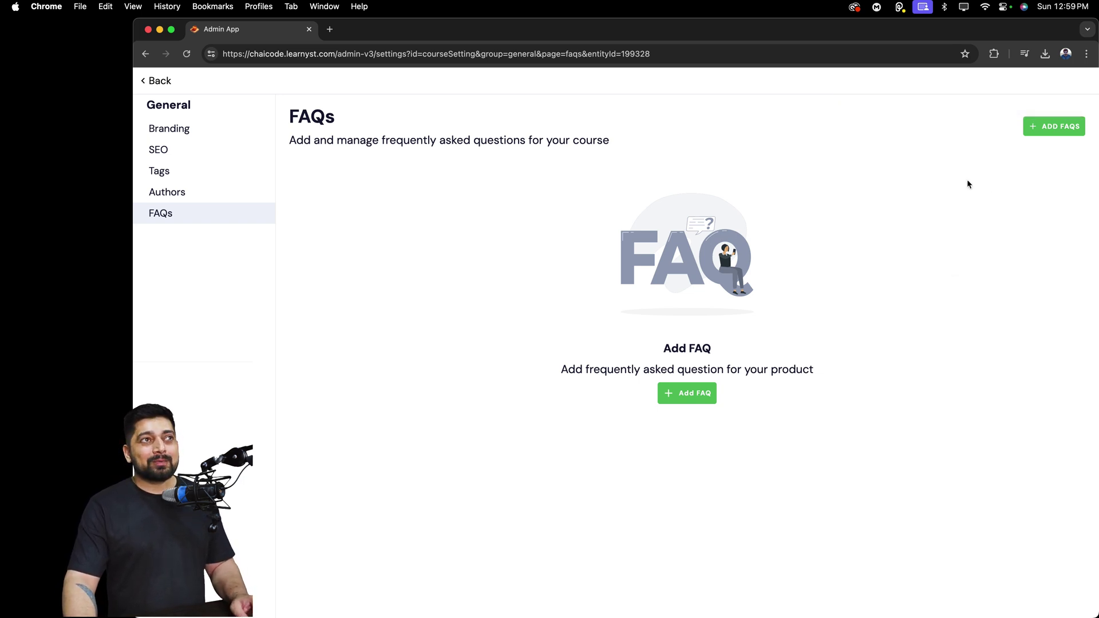
pyautogui.click(1048, 127)
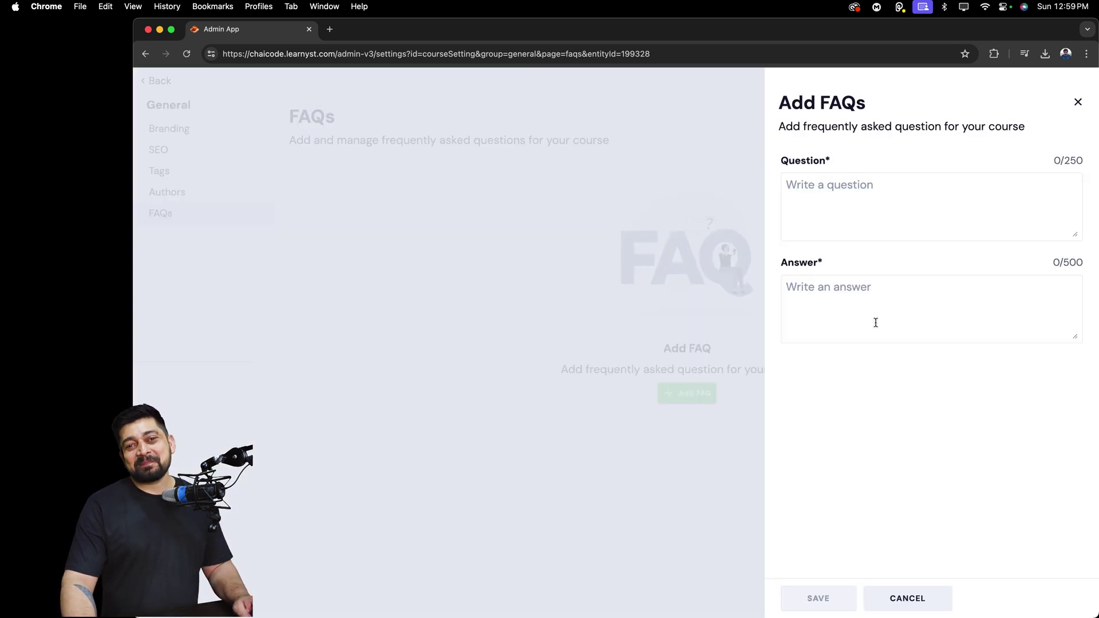
pyautogui.click(1077, 106)
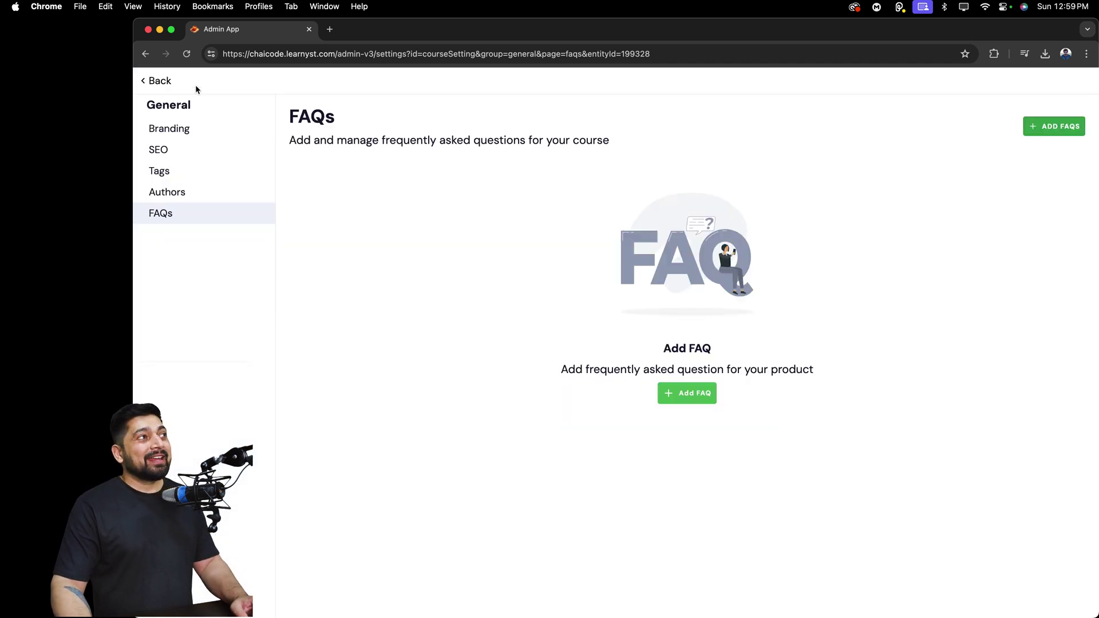
pyautogui.click(163, 81)
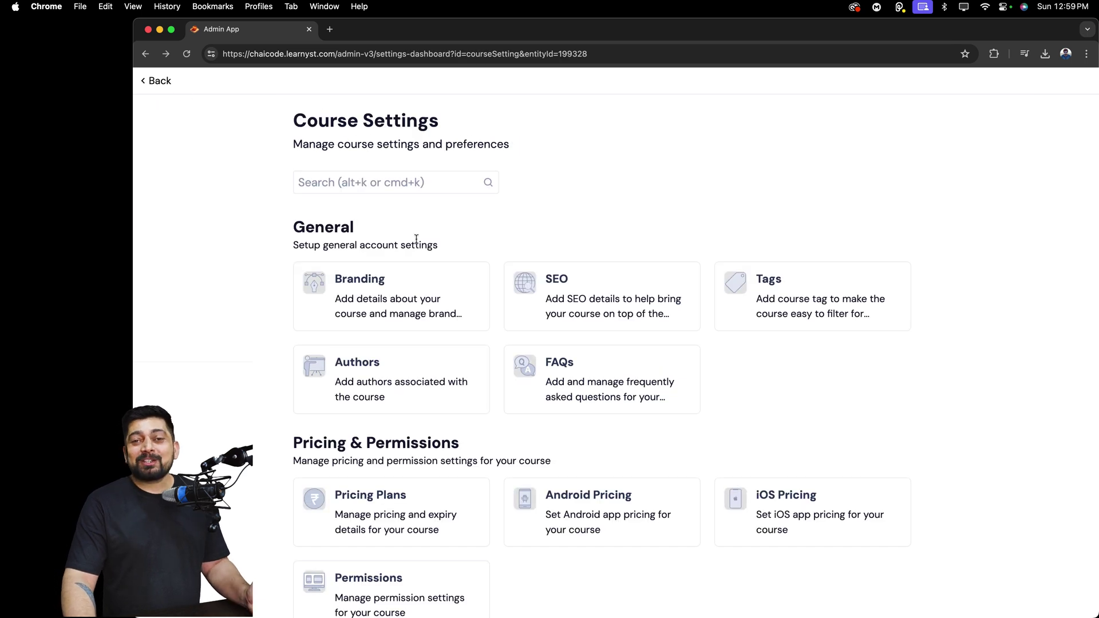
# Open Pricing Plans and start a new One Time Purchase Plan
pyautogui.moveTo(280, 226); pyautogui.dragTo(375, 236)
pyautogui.scroll(-5, 238, 242)
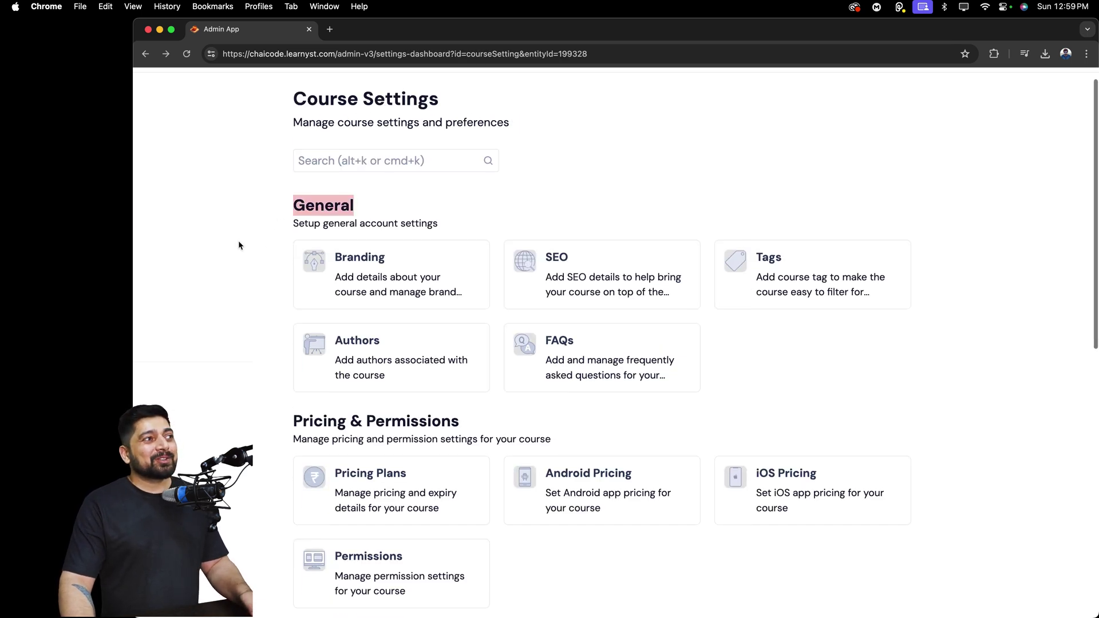
pyautogui.scroll(-2, 258, 237)
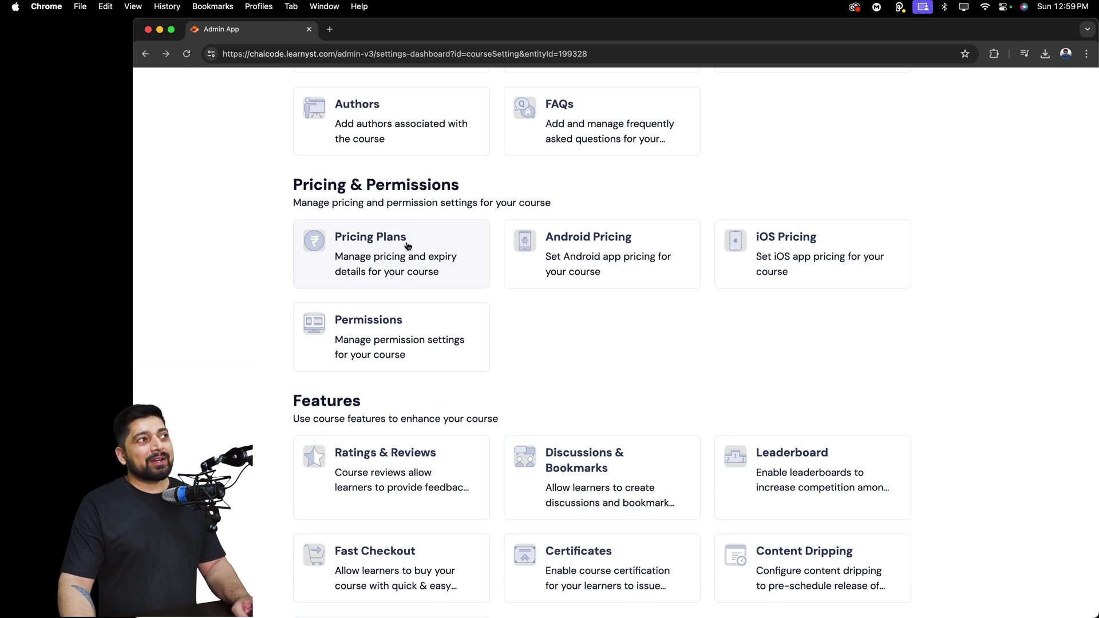
pyautogui.click(455, 240)
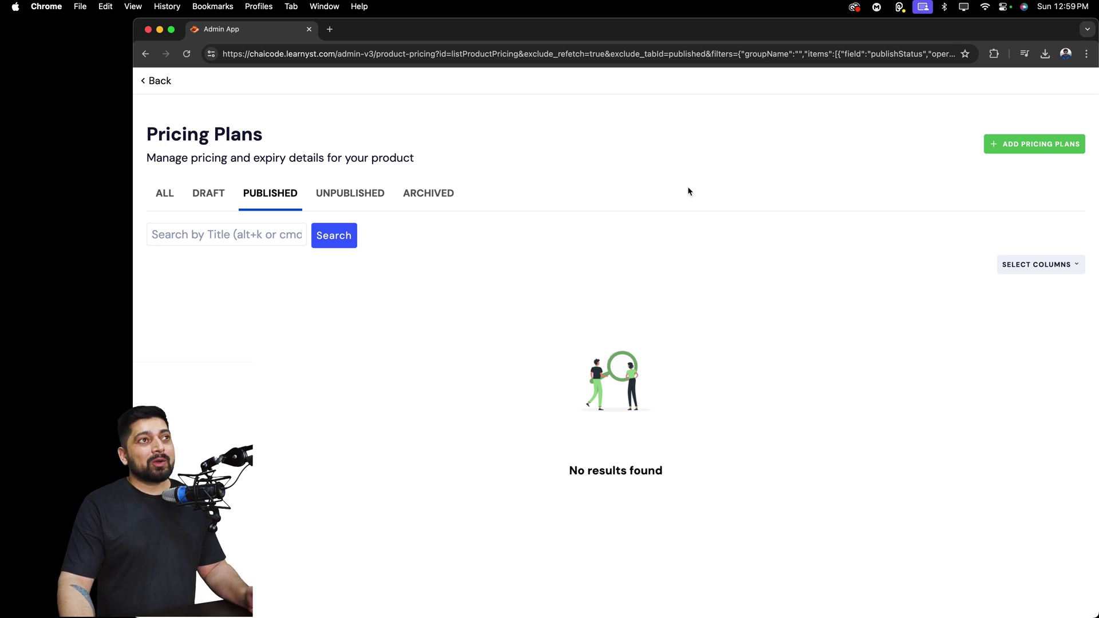
pyautogui.click(1017, 148)
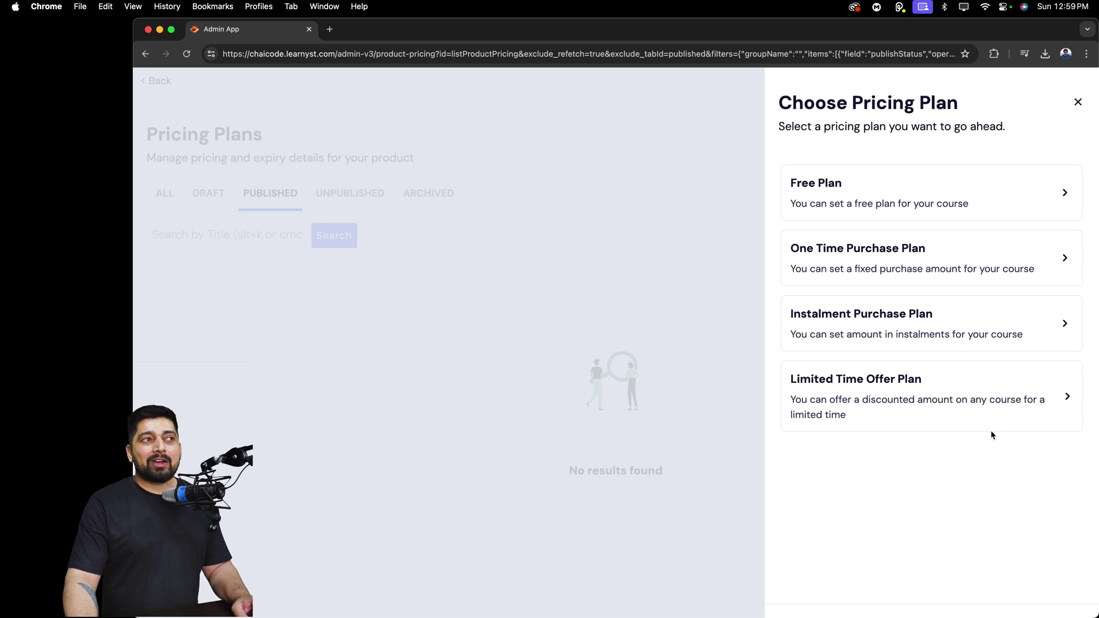
pyautogui.click(947, 256)
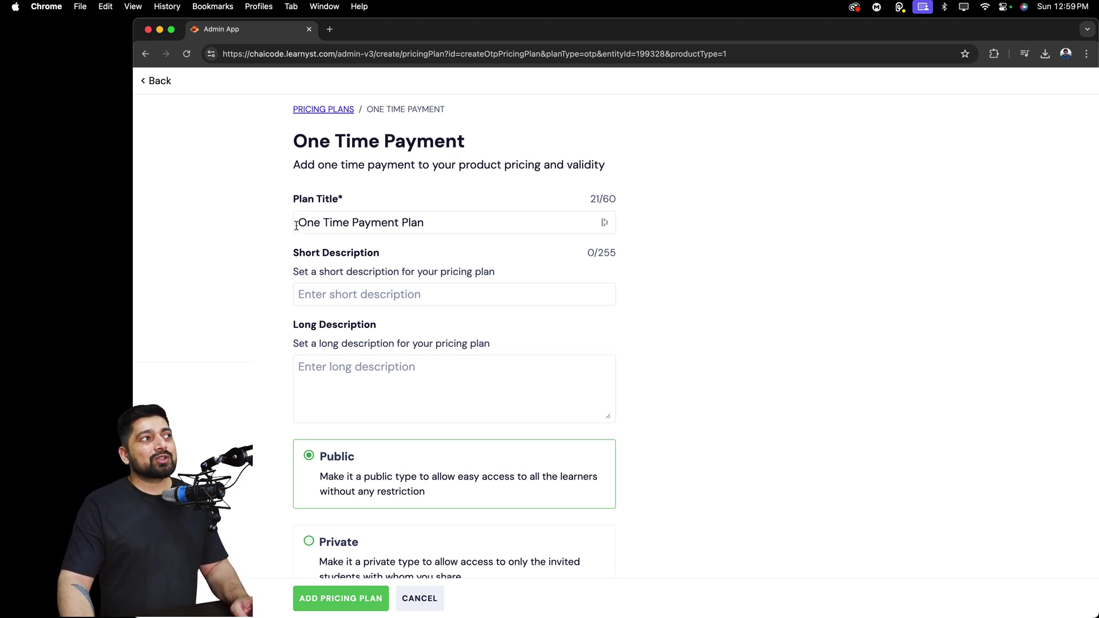
# Enter a price of 10000 and a discount price of 9000 for the one-time payment plan
pyautogui.scroll(-5, 542, 261)
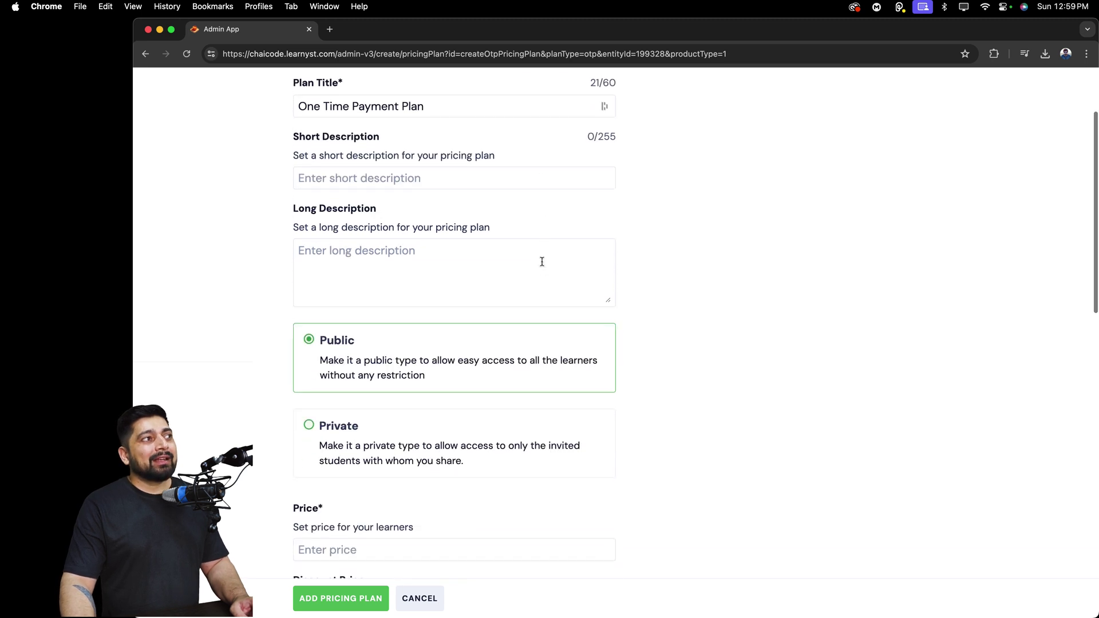
pyautogui.scroll(-2, 542, 262)
pyautogui.click(483, 276)
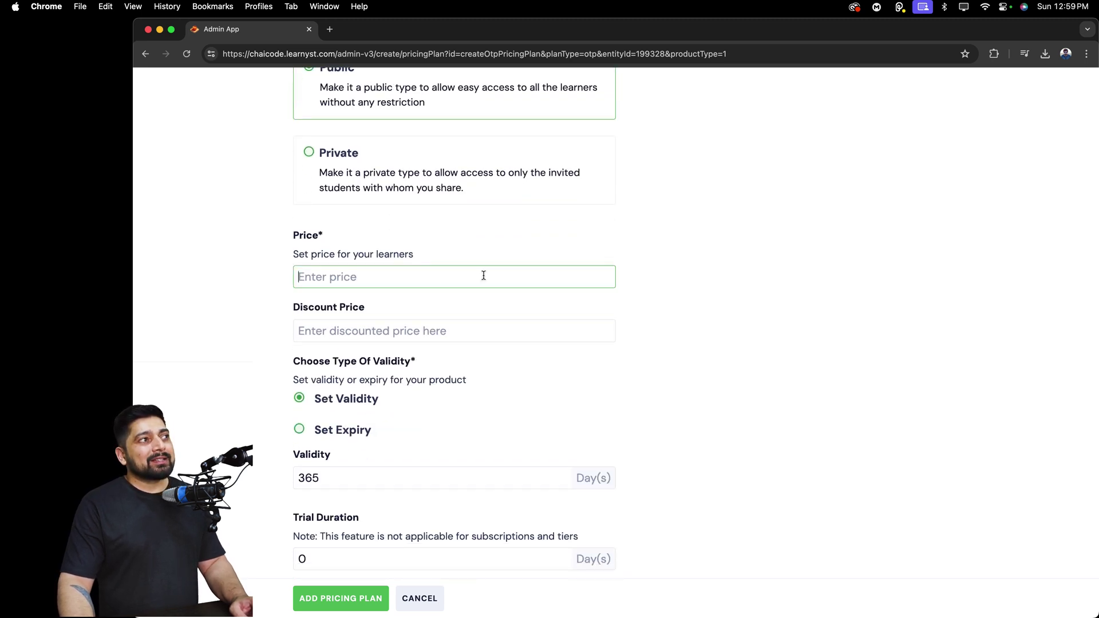
pyautogui.write('10000')
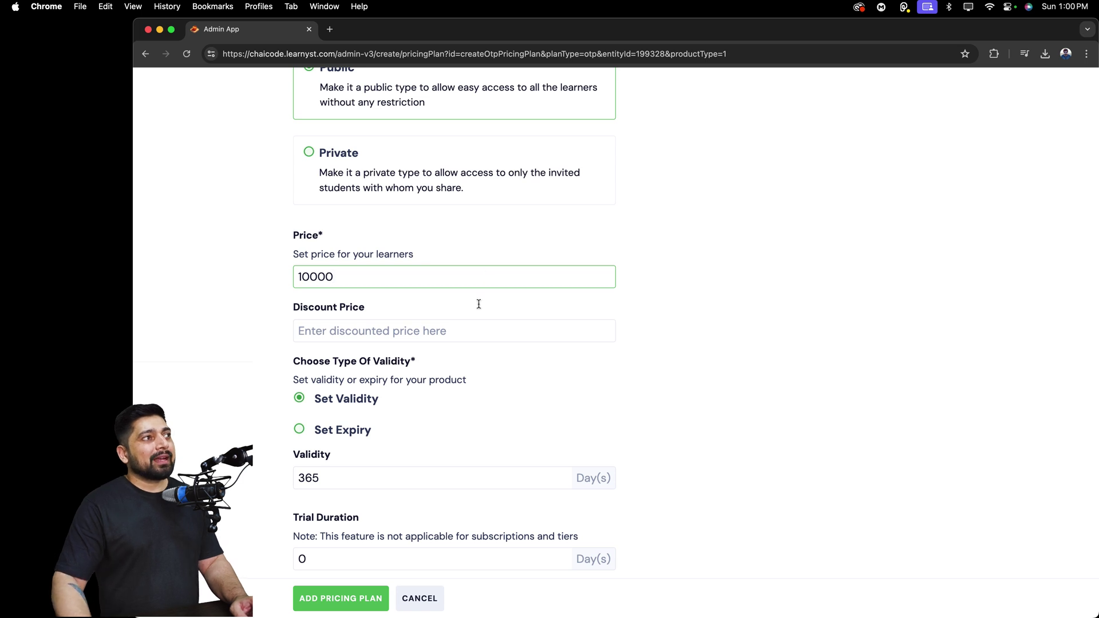
pyautogui.click(499, 323)
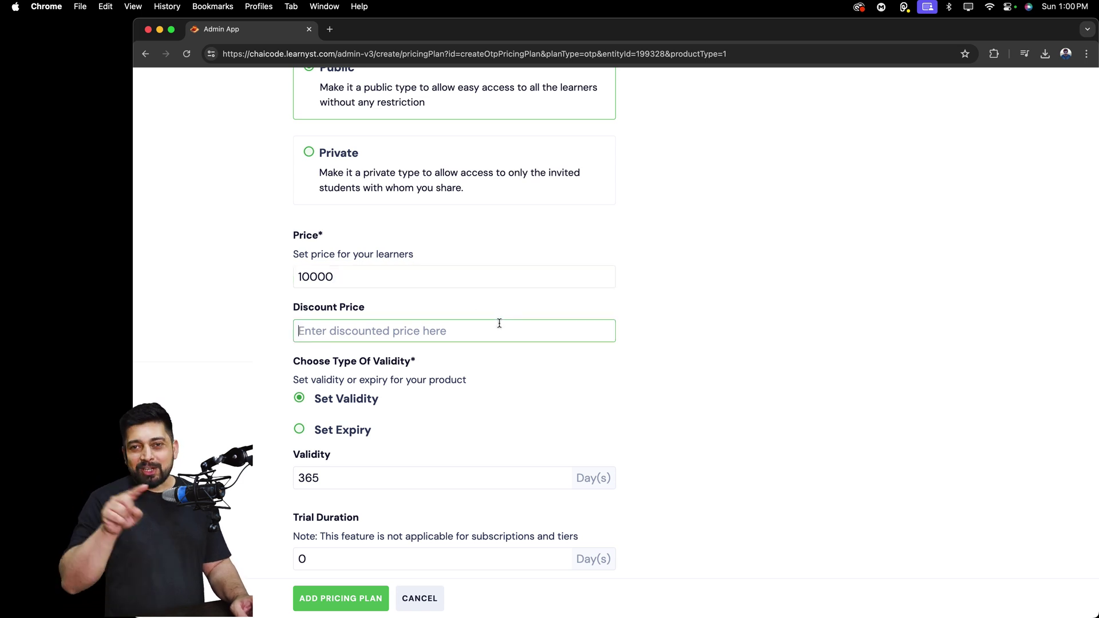
pyautogui.write('9000')
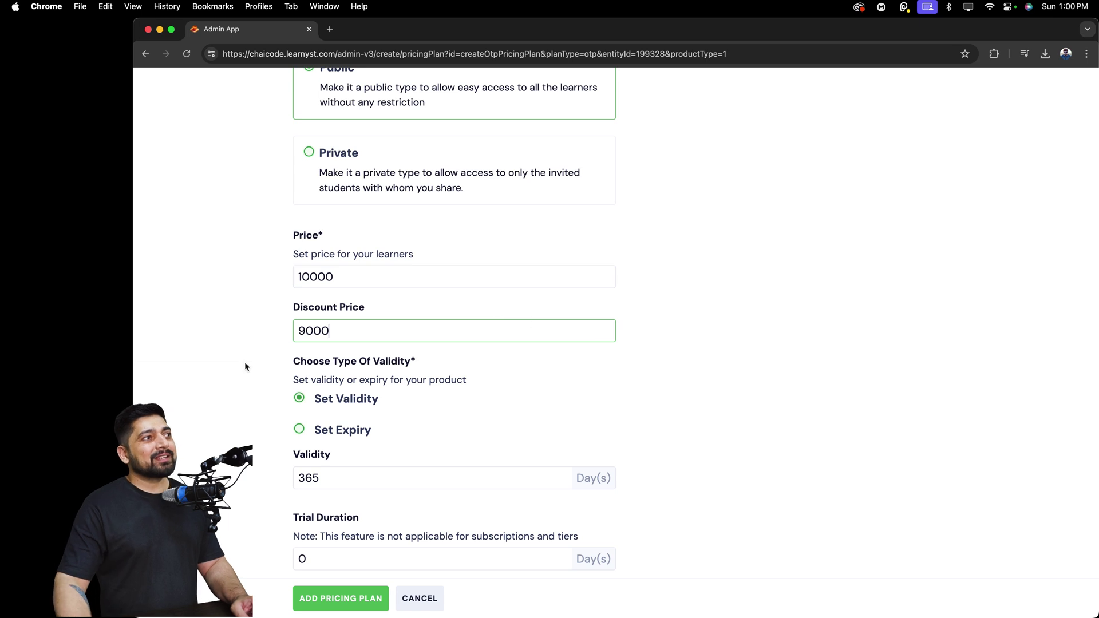
pyautogui.scroll(-2, 245, 366)
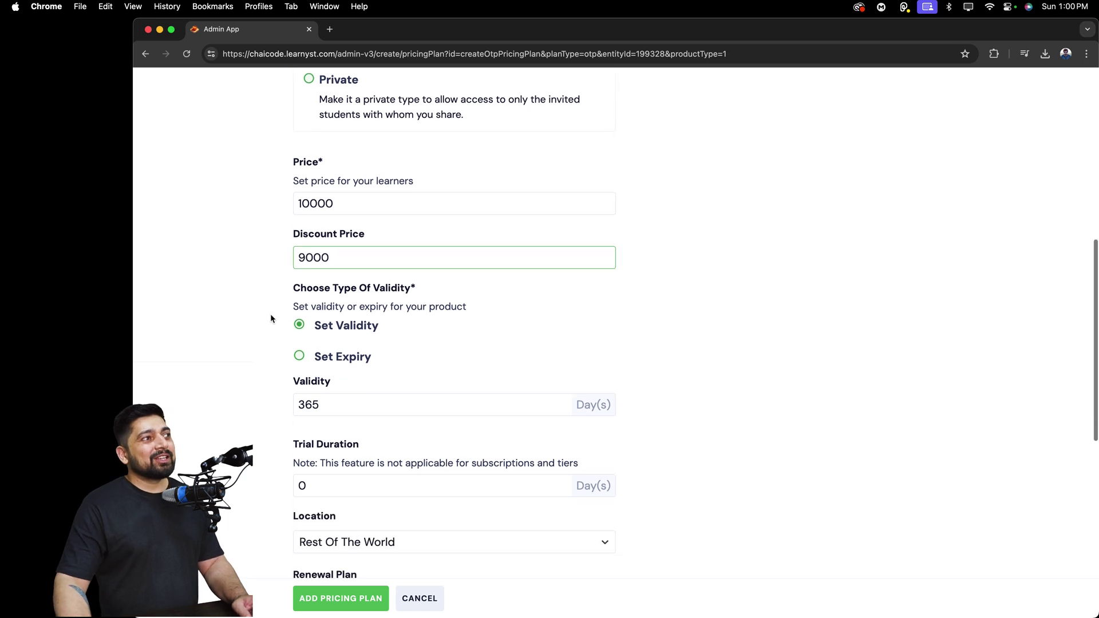
pyautogui.scroll(-3, 370, 376)
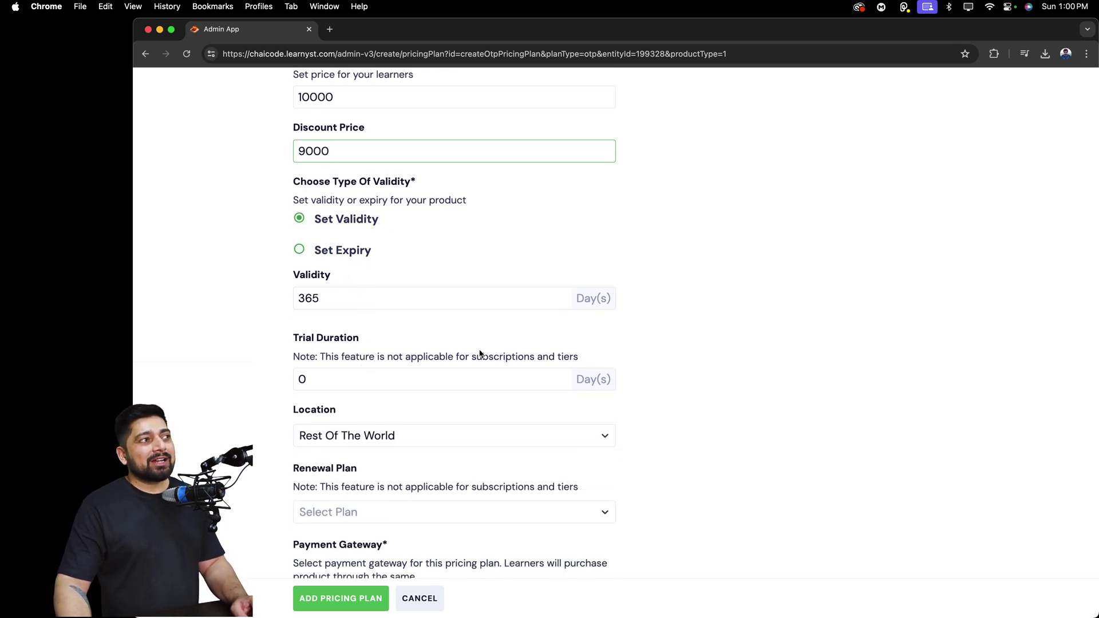
pyautogui.scroll(-4, 480, 354)
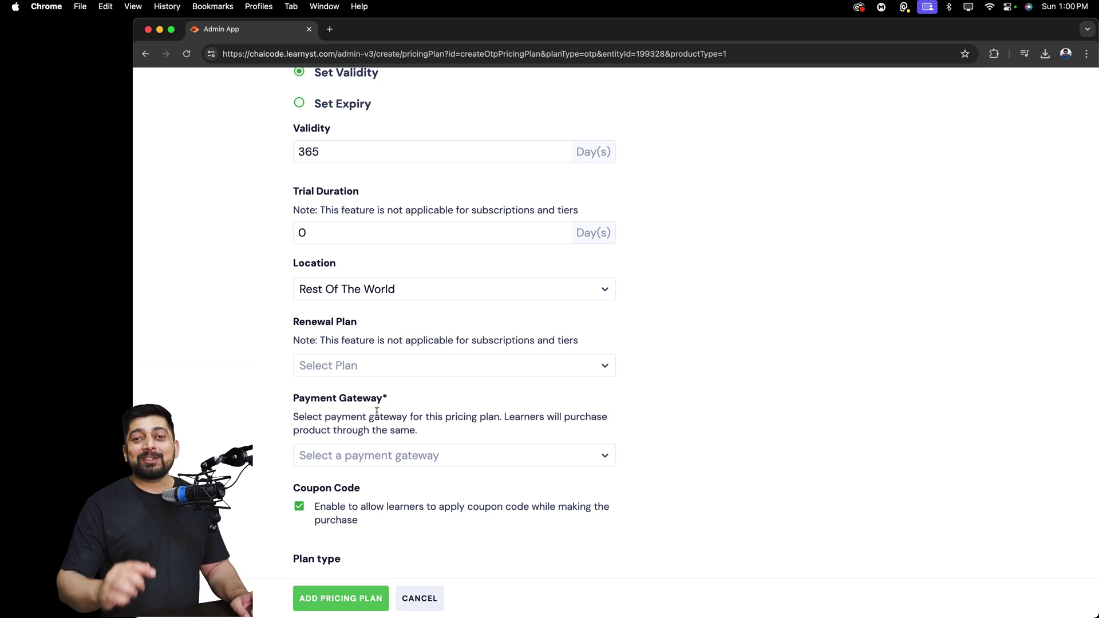
# Choose Razorpay as the payment gateway and add the pricing plan
pyautogui.click(481, 456)
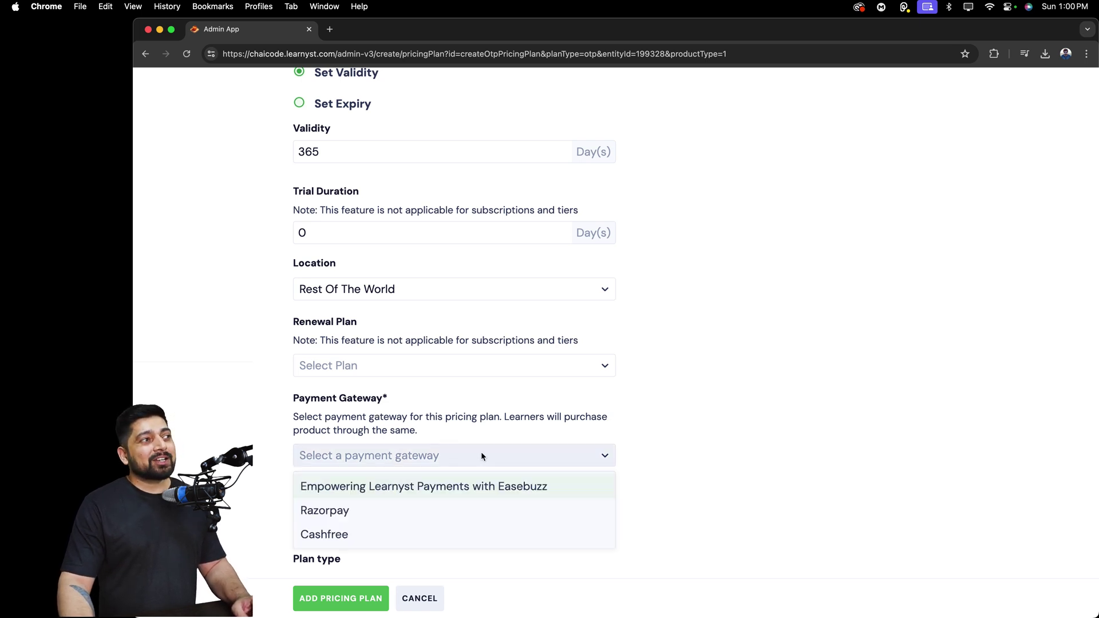
pyautogui.click(389, 513)
pyautogui.scroll(-8, 271, 427)
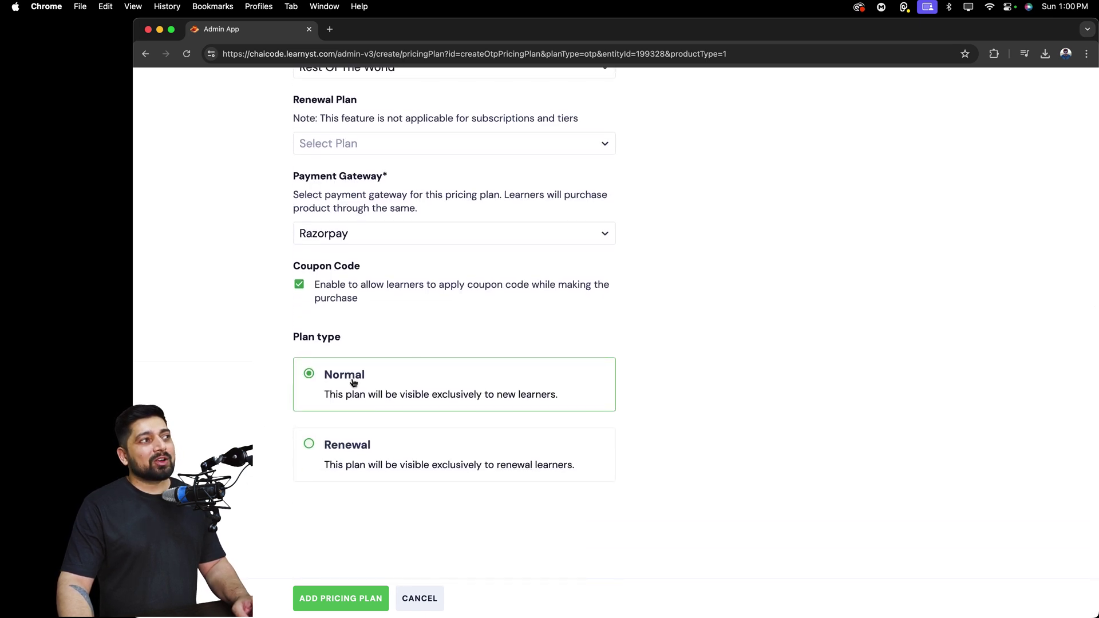
pyautogui.click(362, 599)
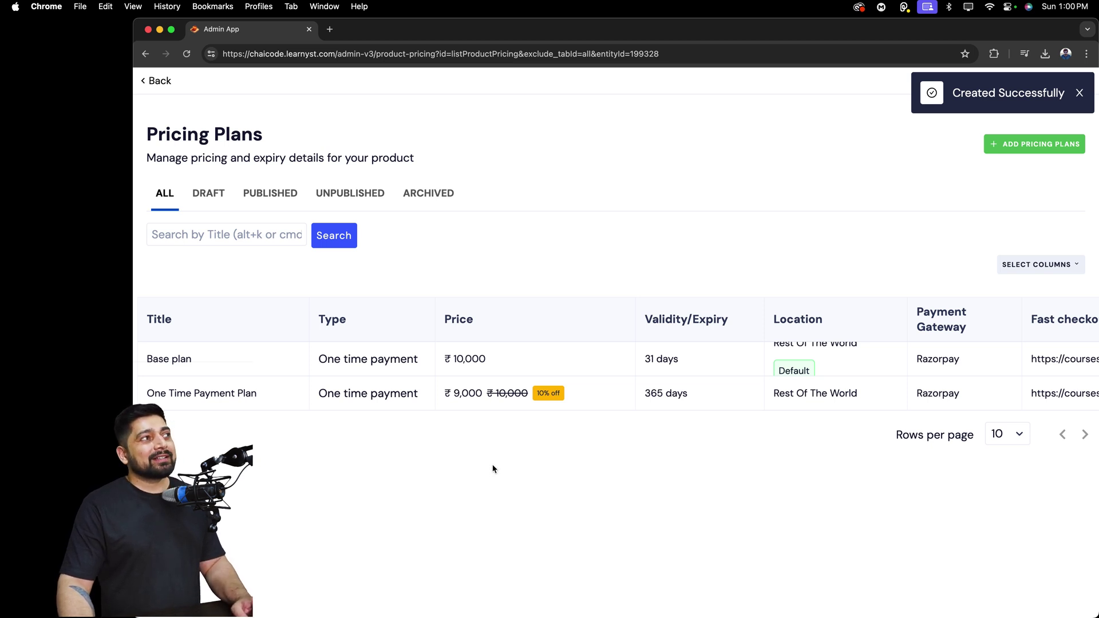
# Check the Published and All plan lists, then bring up the One Time Payment Plan's settings
pyautogui.click(278, 192)
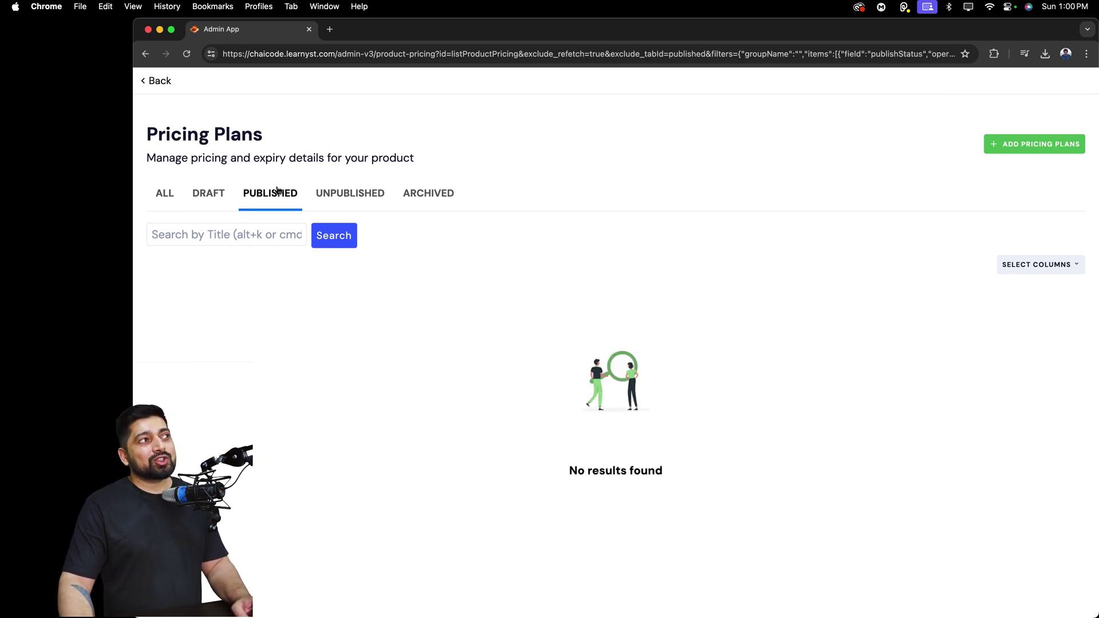
pyautogui.click(171, 195)
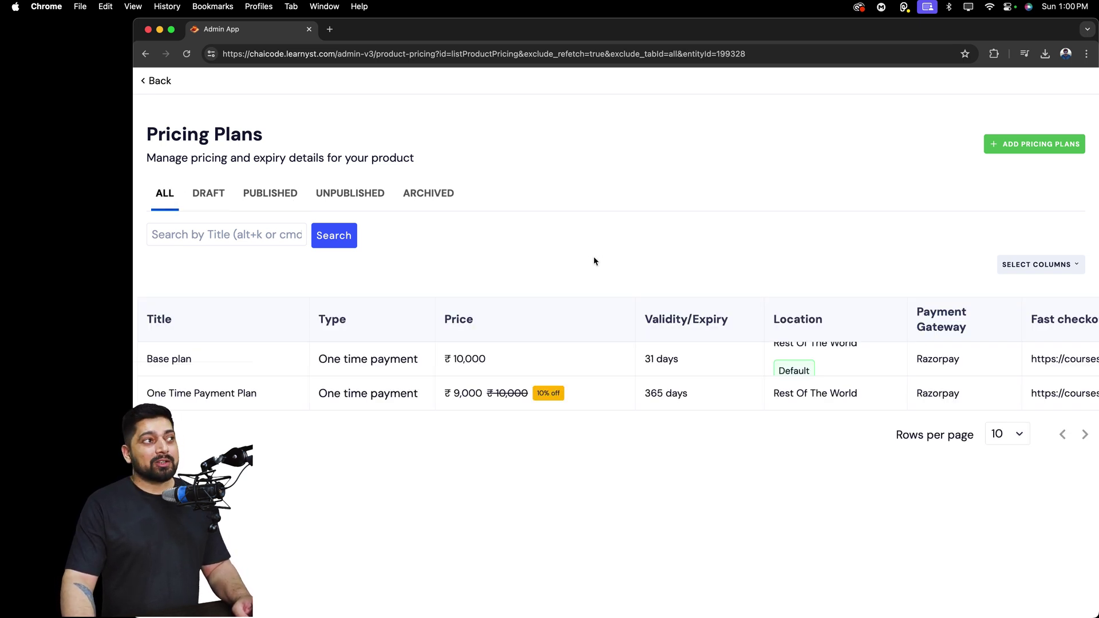
pyautogui.click(279, 399)
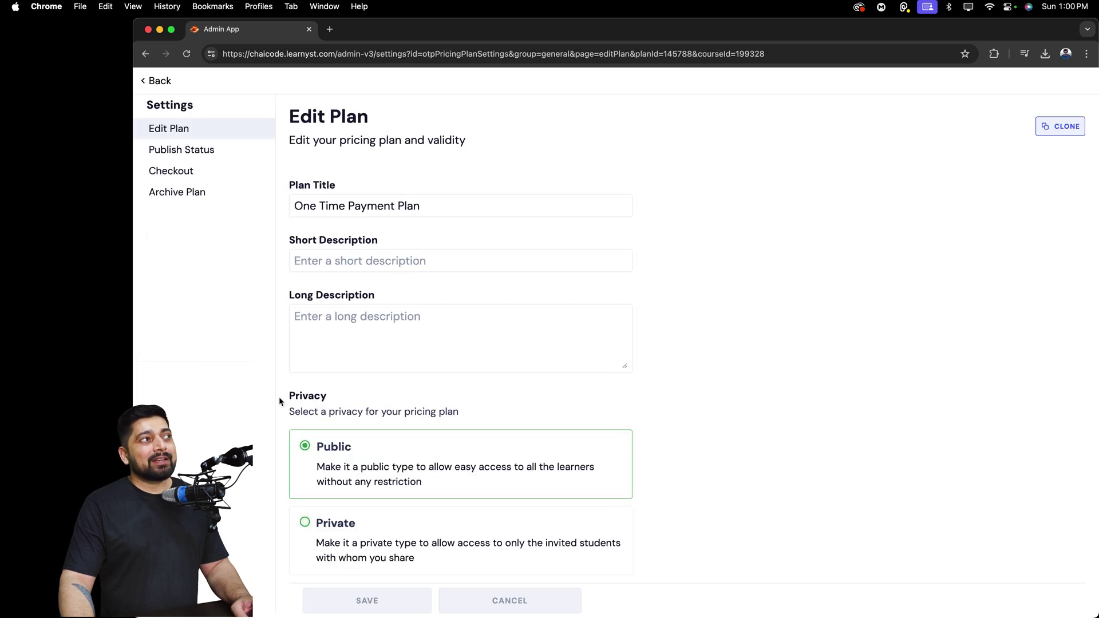
# Set the plan's publish status to Published and save it
pyautogui.click(215, 156)
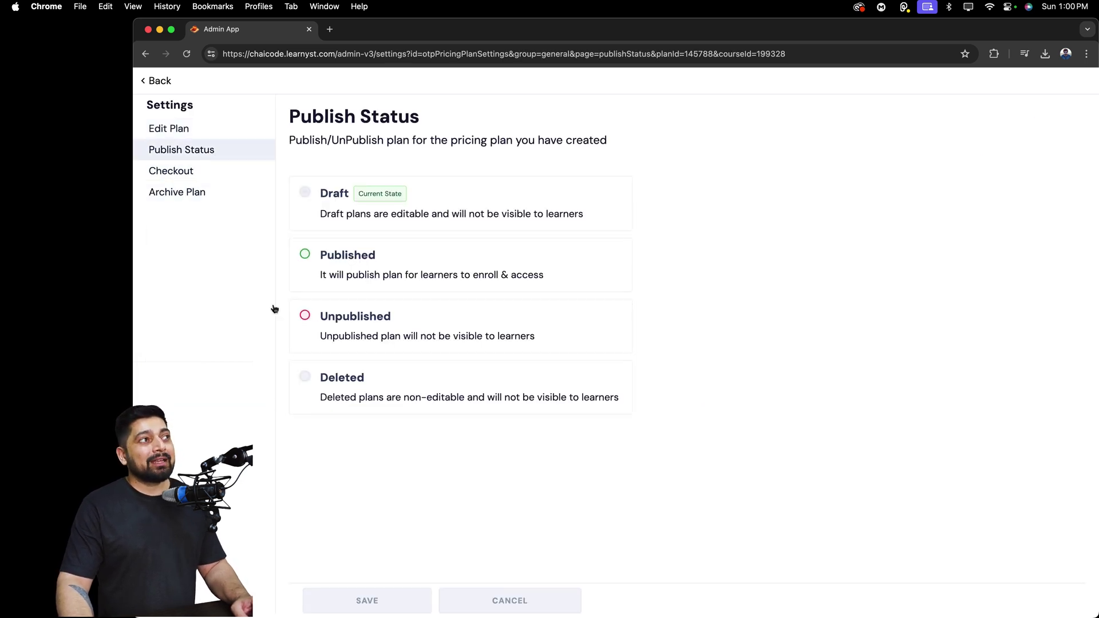
pyautogui.click(305, 253)
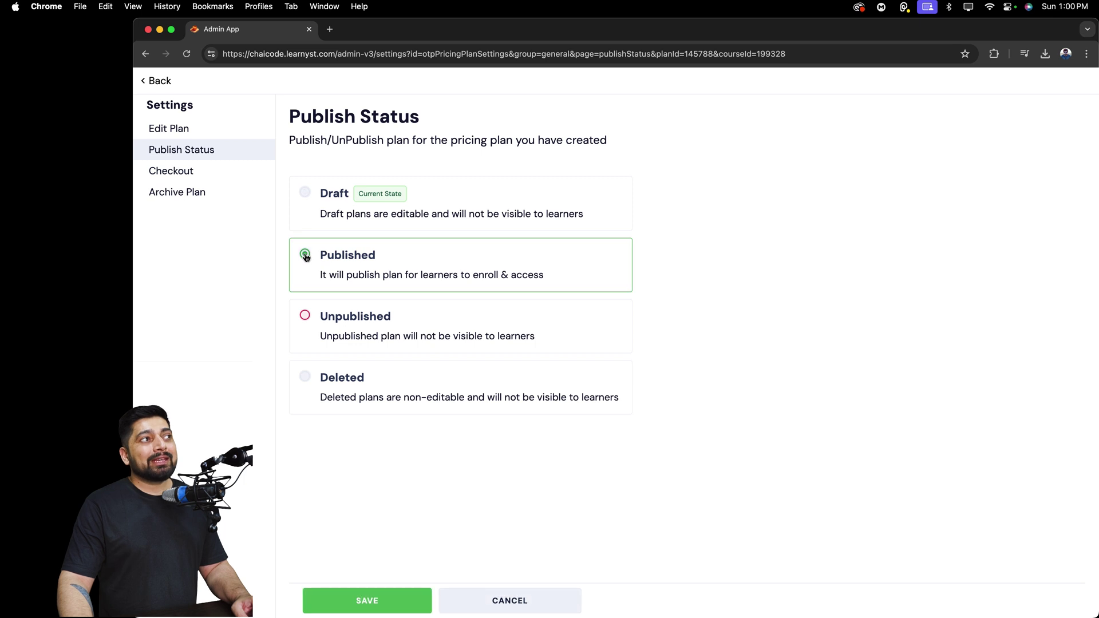
pyautogui.click(377, 599)
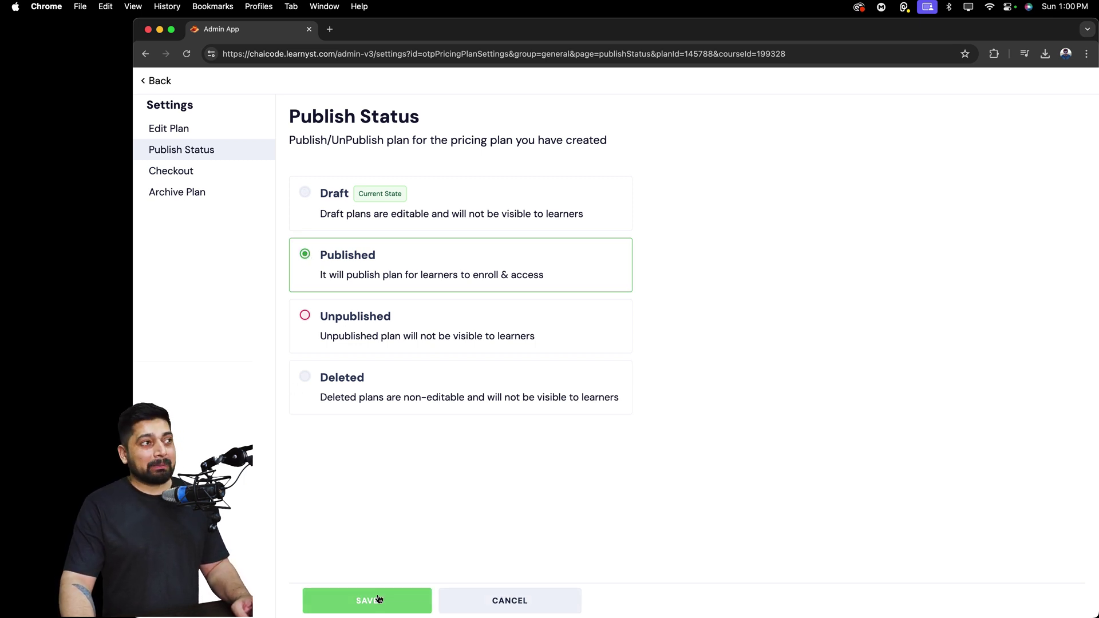
# Confirm the plan appears under Published plans, then return to the course settings overview
pyautogui.click(167, 82)
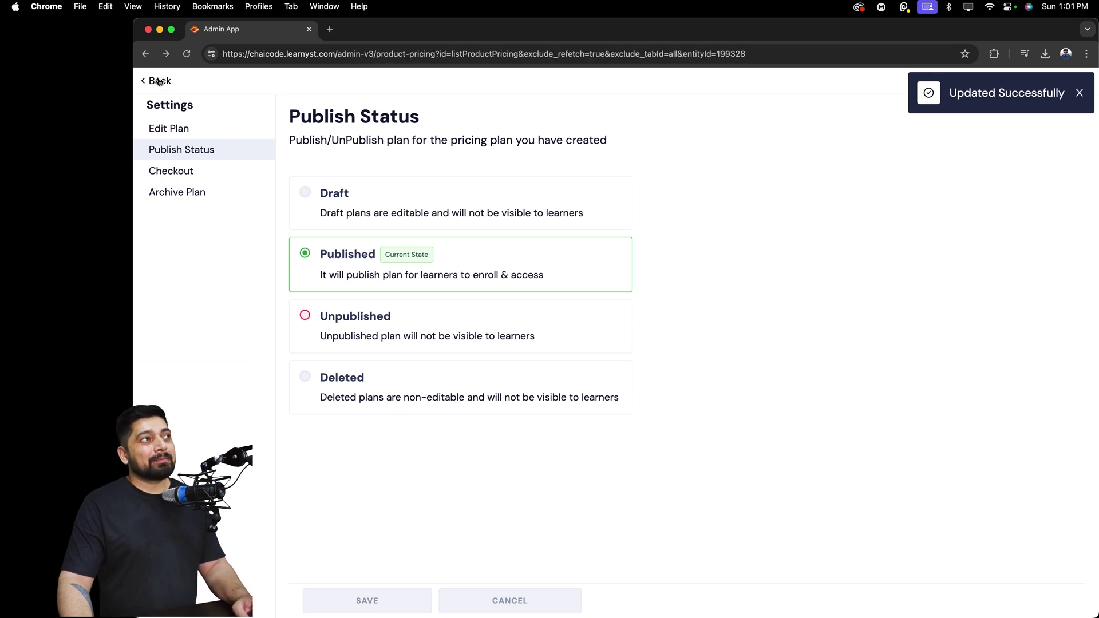
pyautogui.click(264, 198)
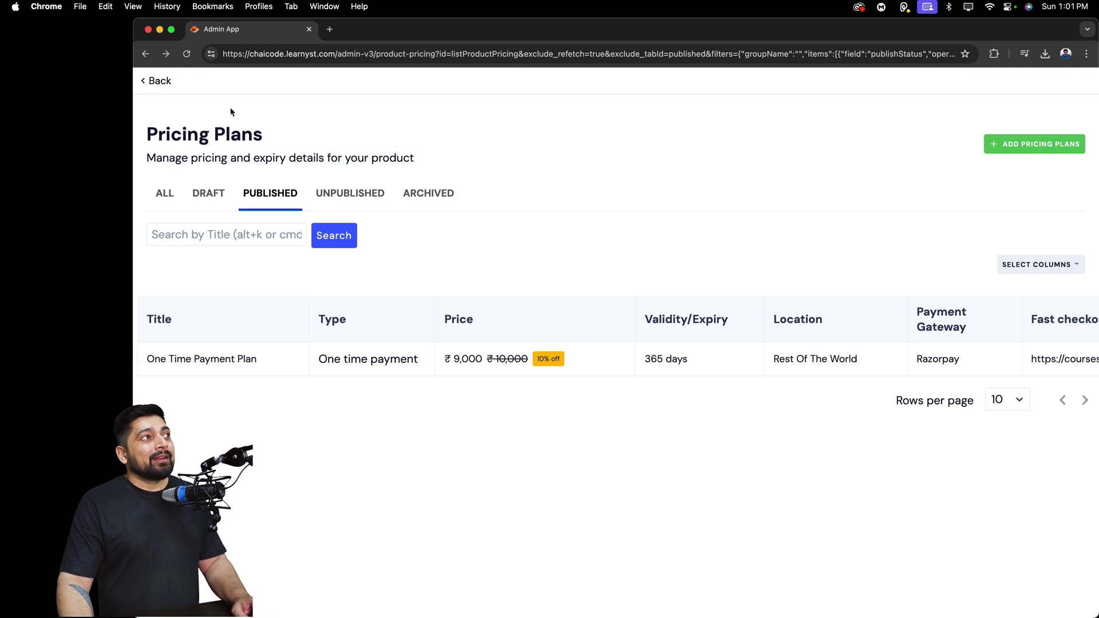
pyautogui.click(155, 80)
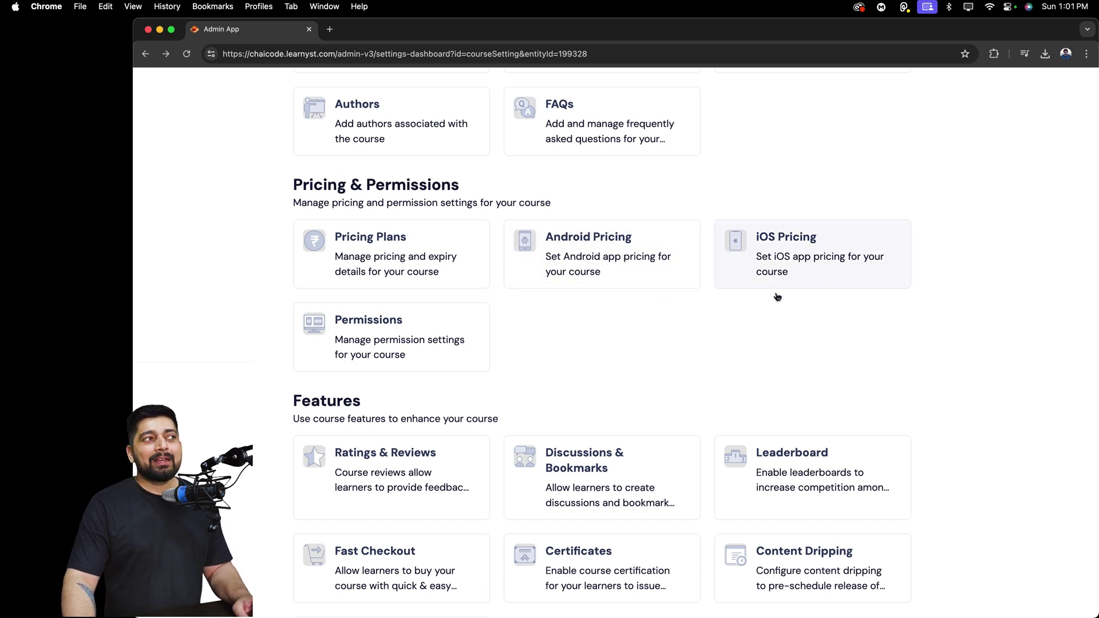
# Go to the Music course's Permissions settings
pyautogui.click(410, 347)
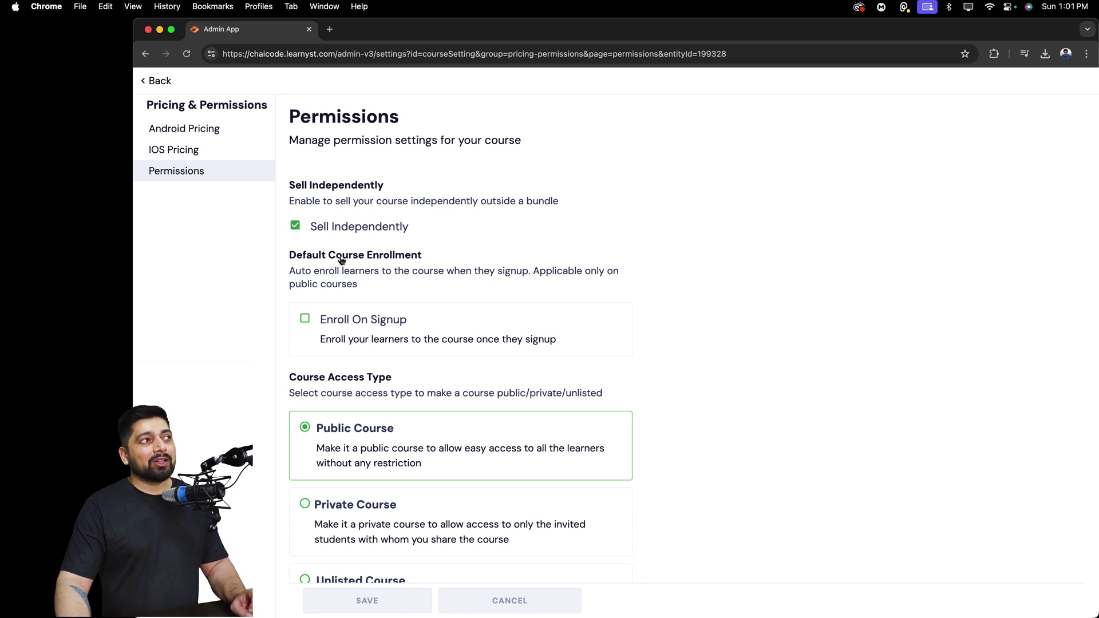
pyautogui.scroll(-5, 544, 282)
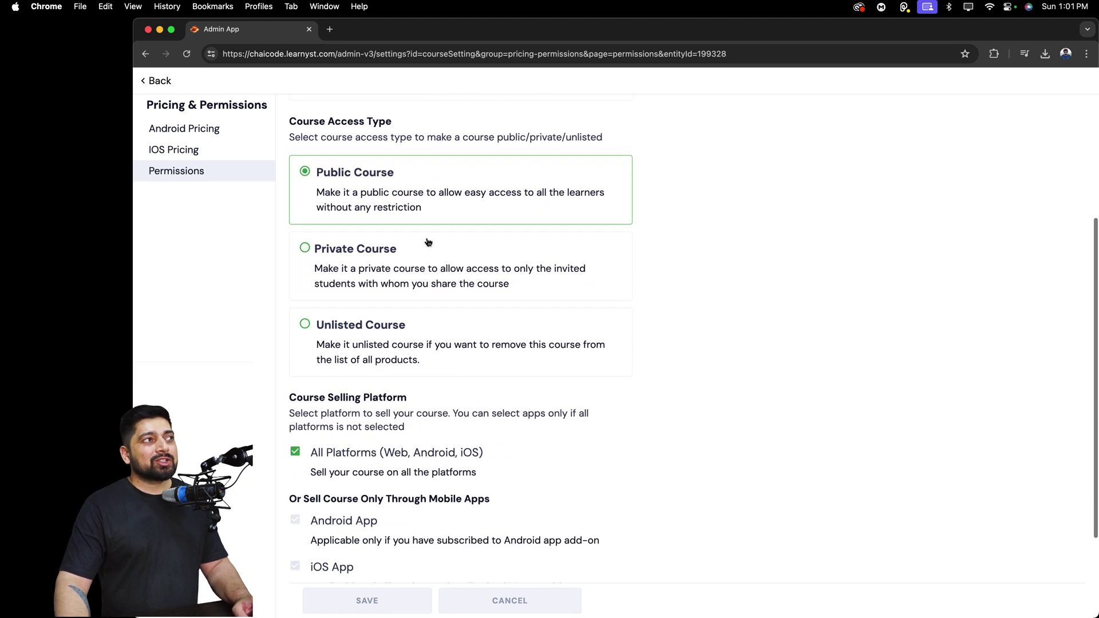
pyautogui.scroll(-3, 539, 339)
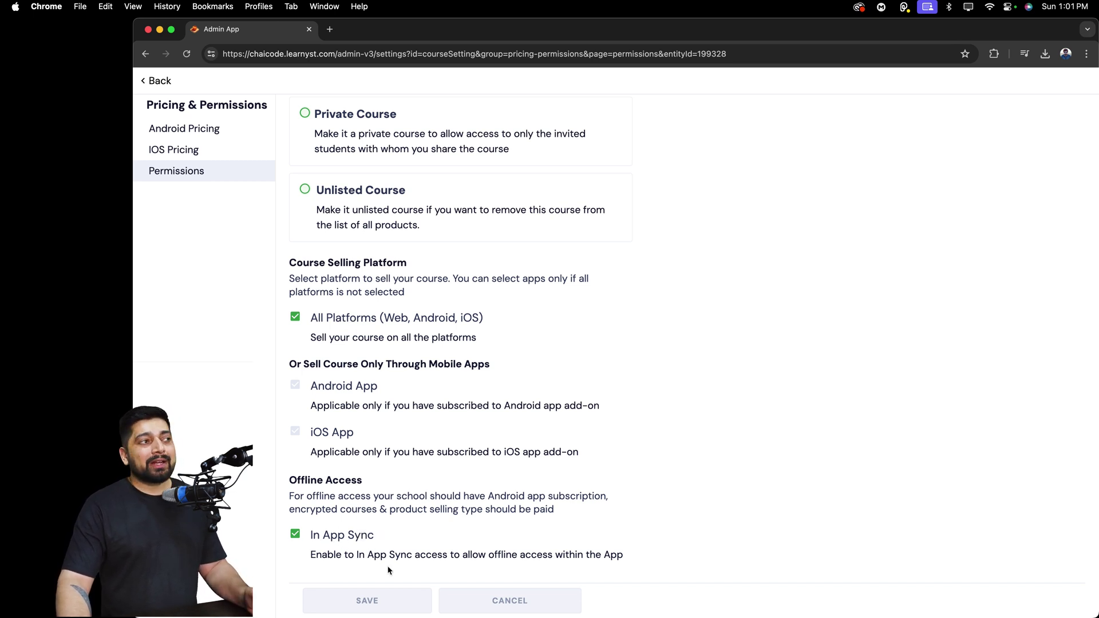
pyautogui.scroll(9, 389, 407)
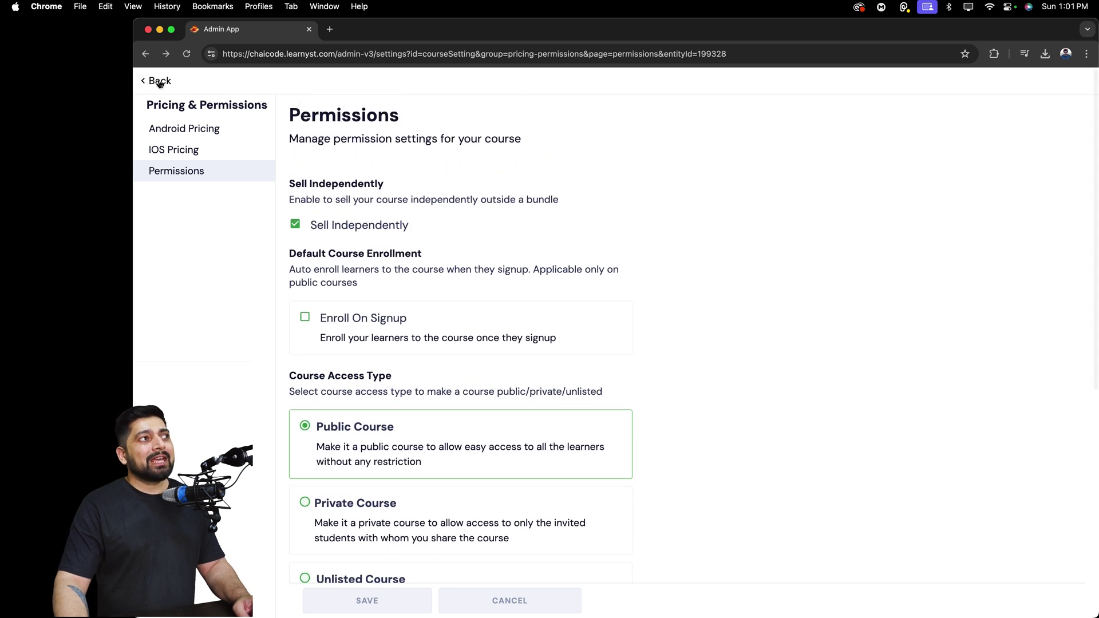
pyautogui.click(159, 81)
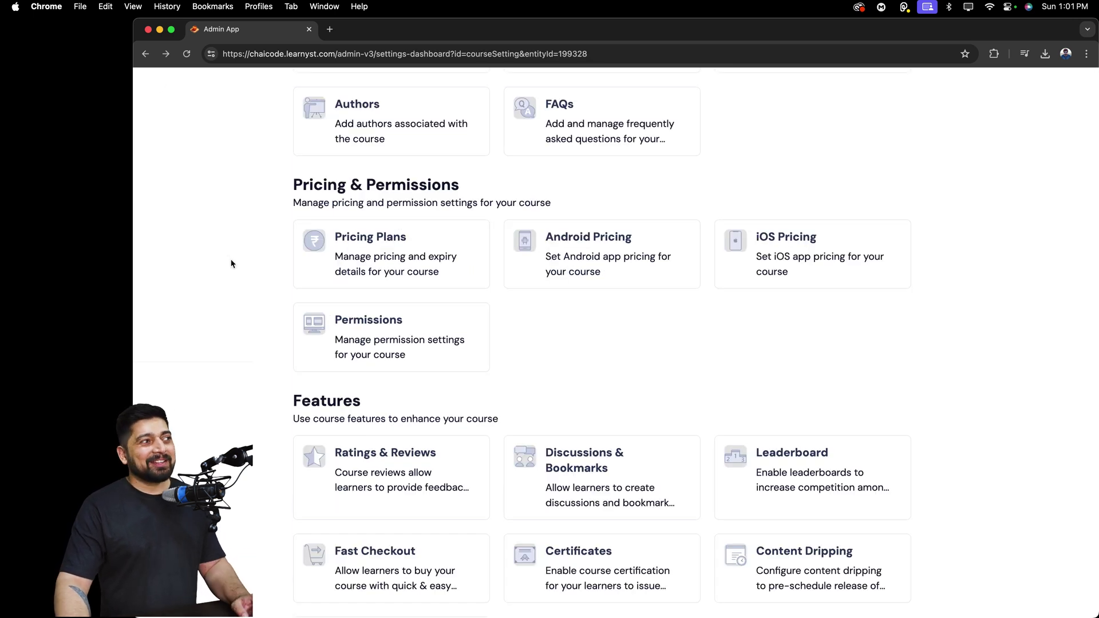
# View the Ratings & Reviews feature, then the Discussions & Bookmarks settings
pyautogui.scroll(-3, 232, 263)
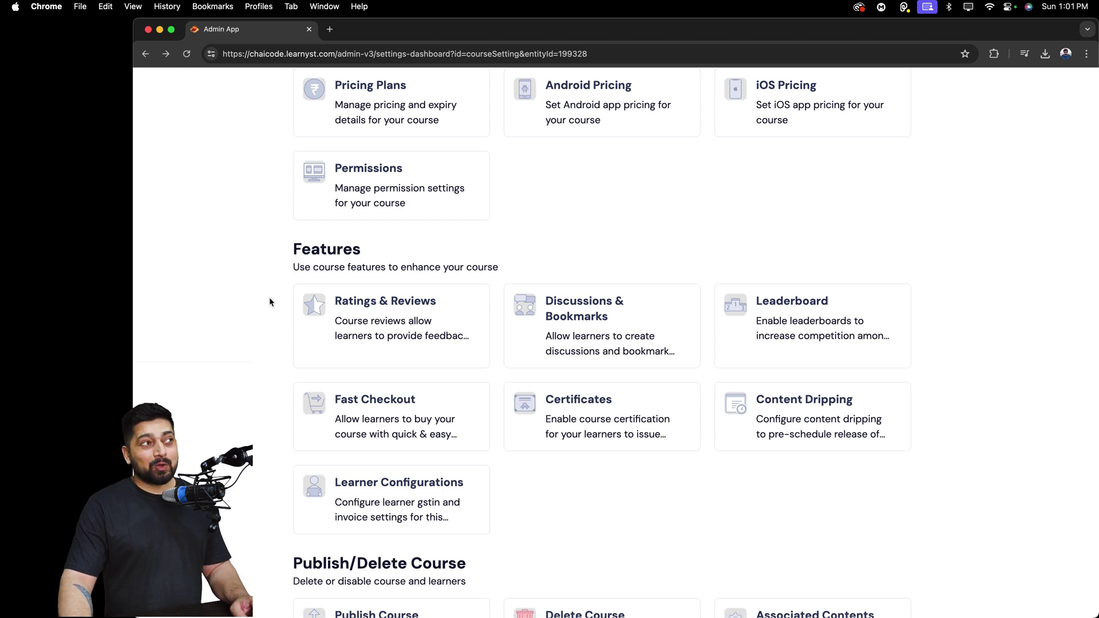
pyautogui.click(377, 319)
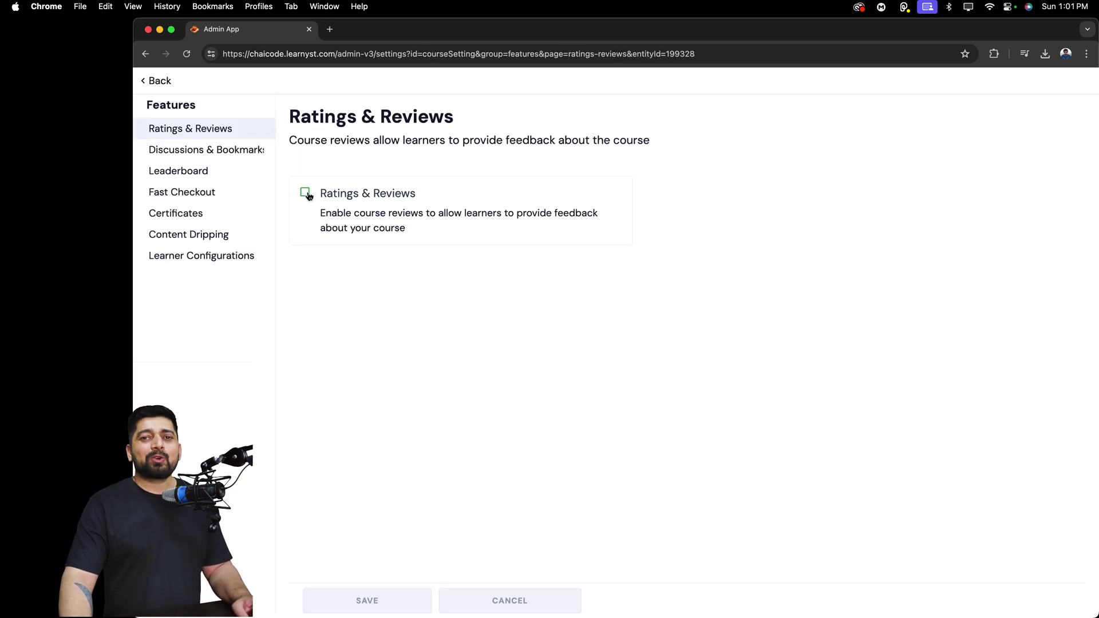
pyautogui.click(233, 153)
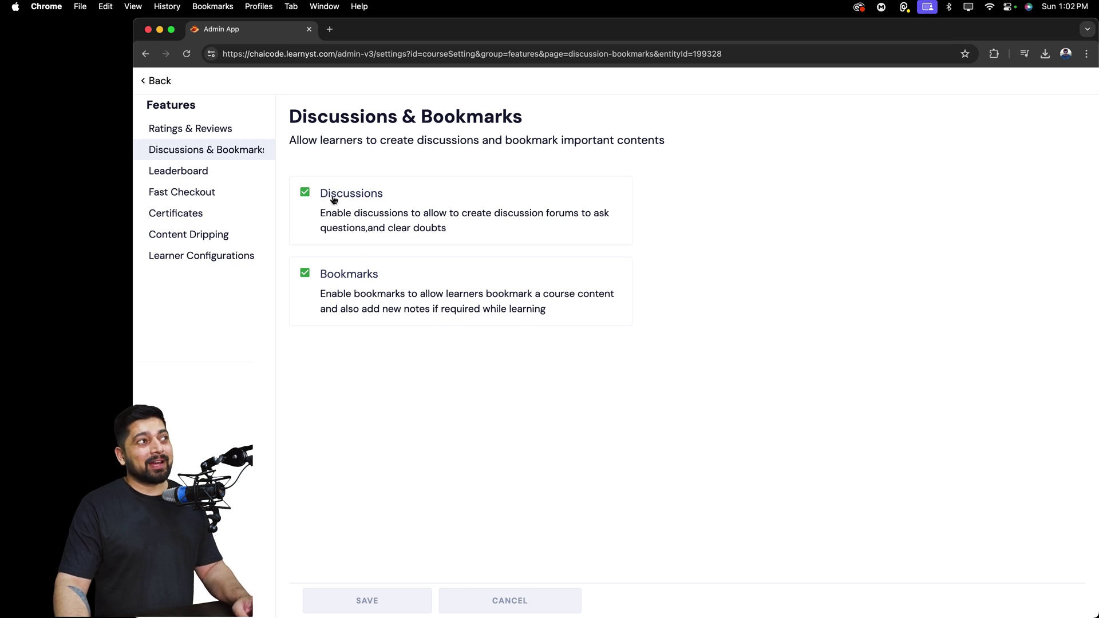
# Review the Leaderboard settings, then the Fast Checkout product URL page
pyautogui.click(220, 175)
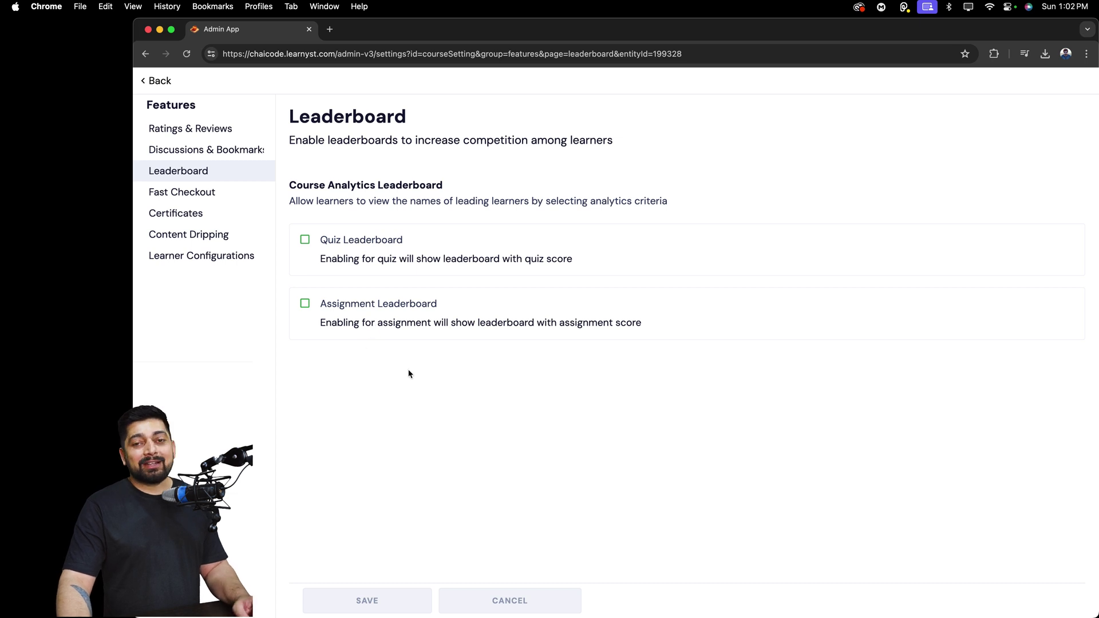
pyautogui.click(228, 191)
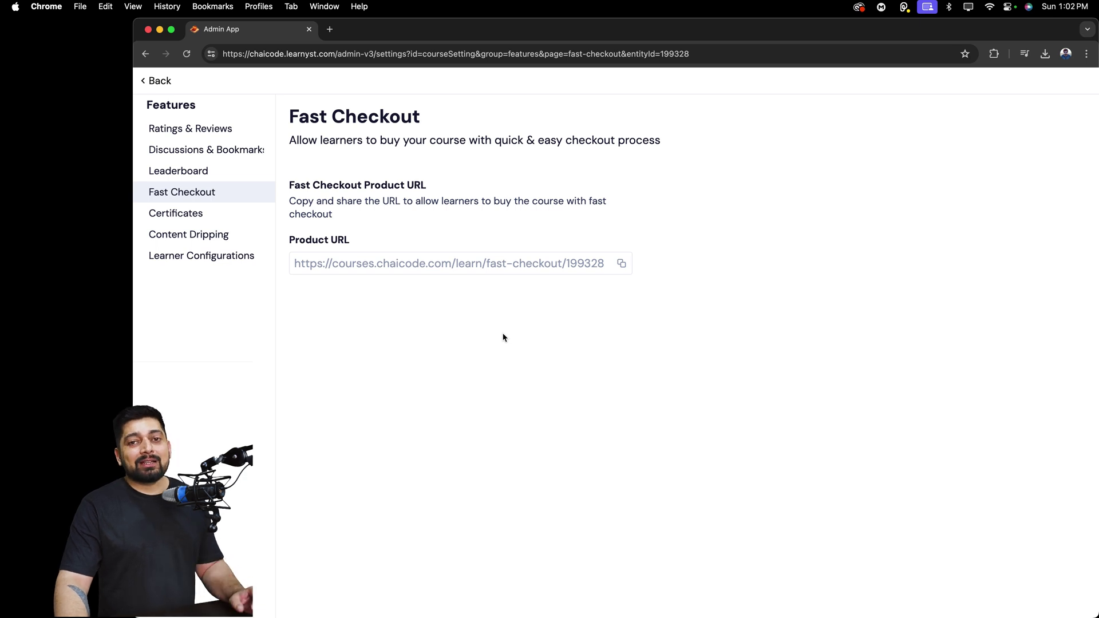
# Review Certificates, Content Dripping and Learner Configurations, then go back to the course overview
pyautogui.click(227, 213)
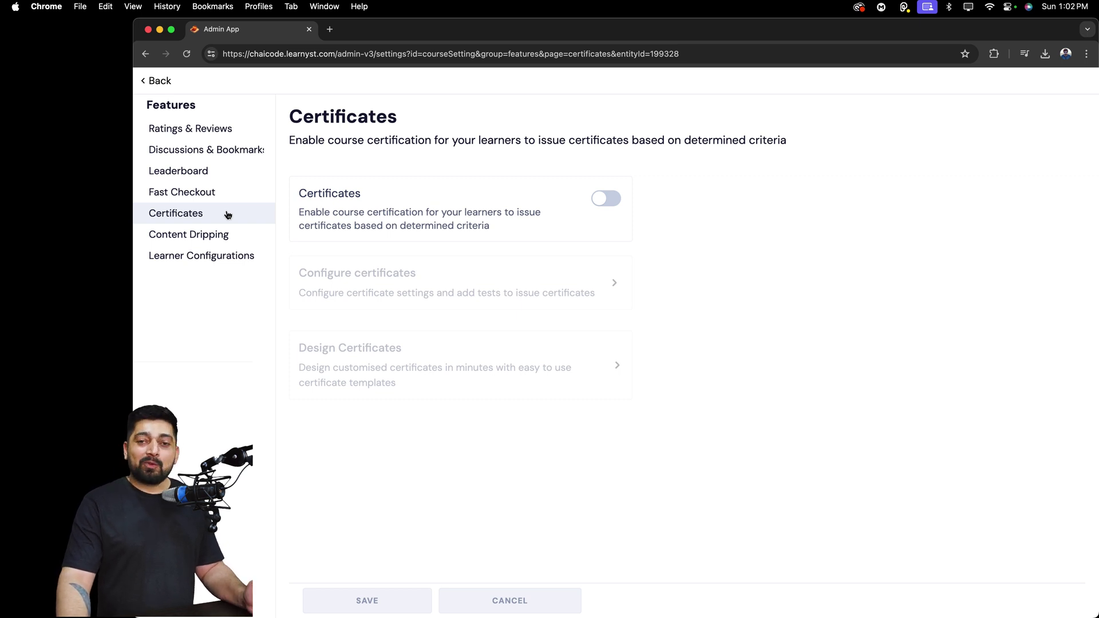
pyautogui.click(246, 237)
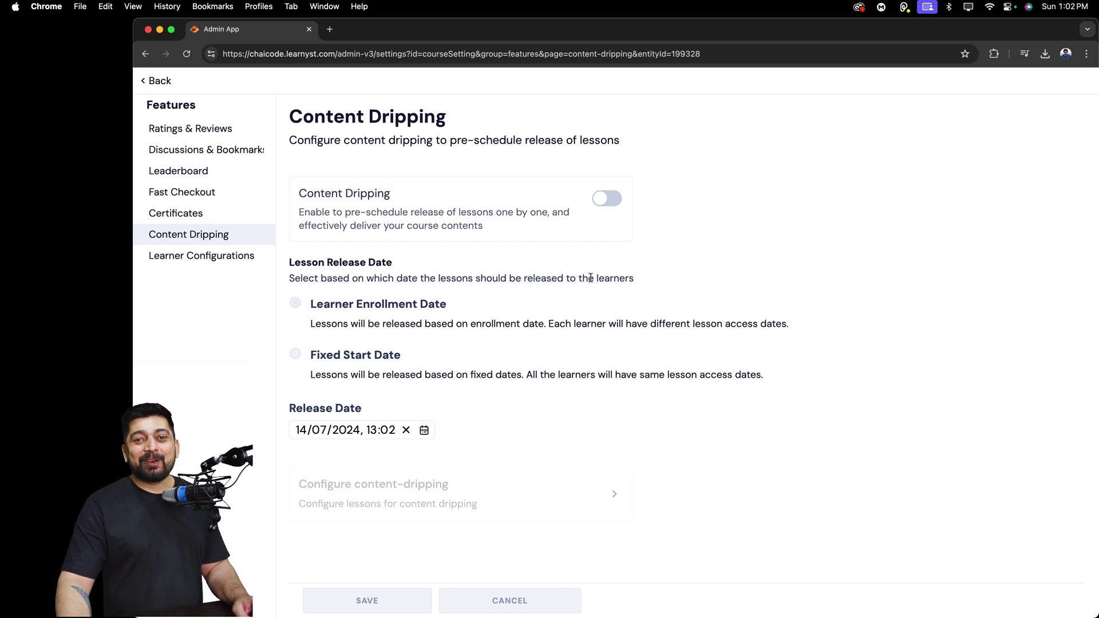
pyautogui.click(247, 263)
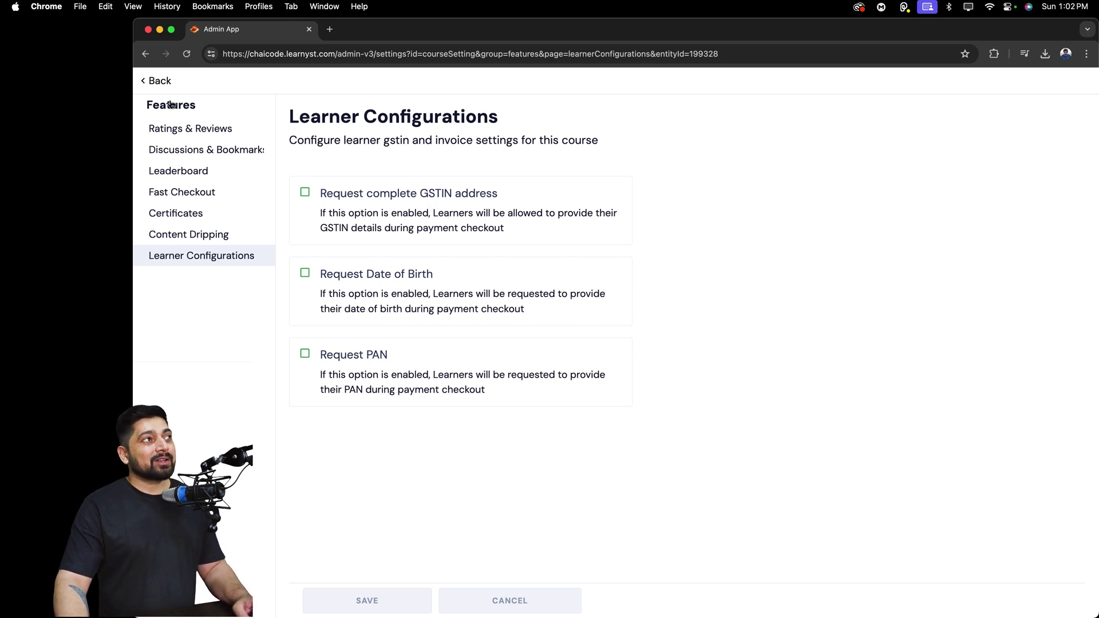
pyautogui.click(160, 81)
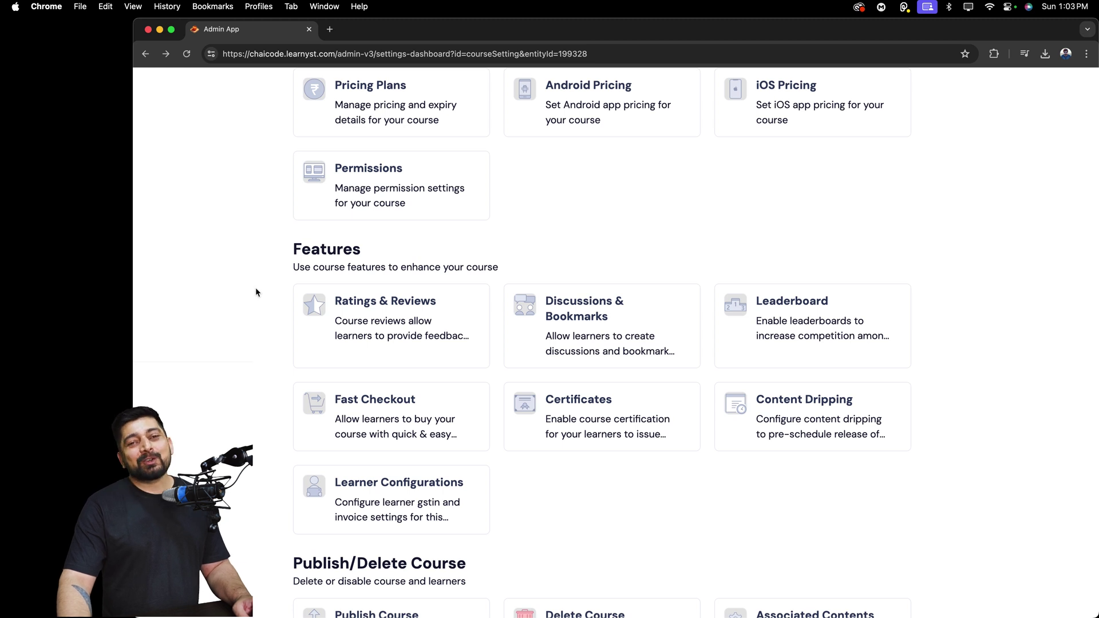
pyautogui.scroll(-3, 270, 273)
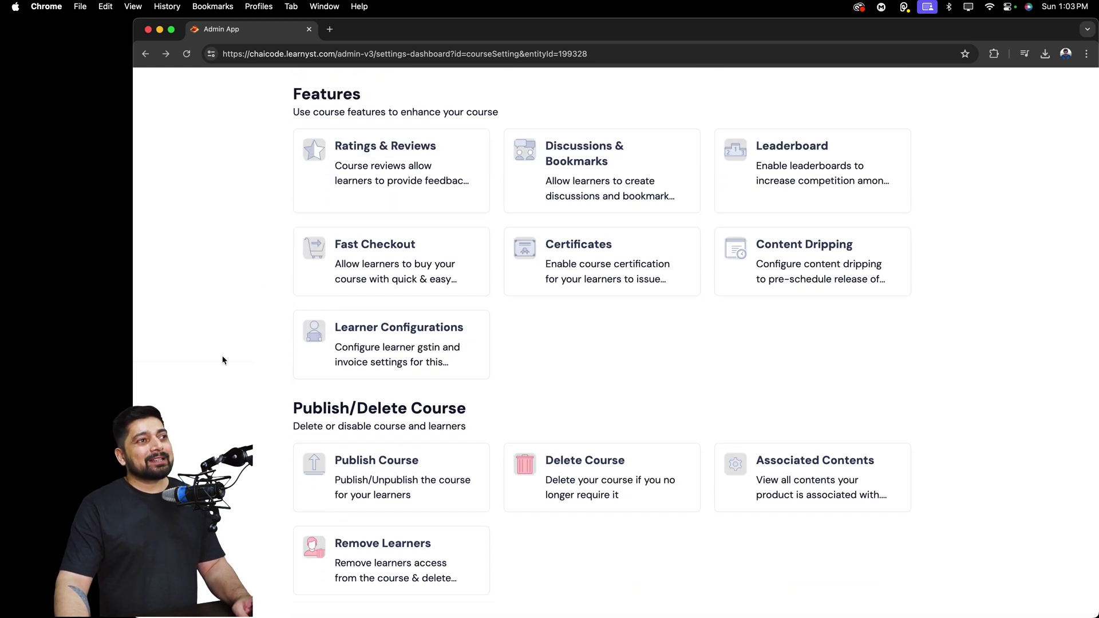
# In the Music course's Publish Course settings, choose Live instead of Unpublished
pyautogui.click(411, 487)
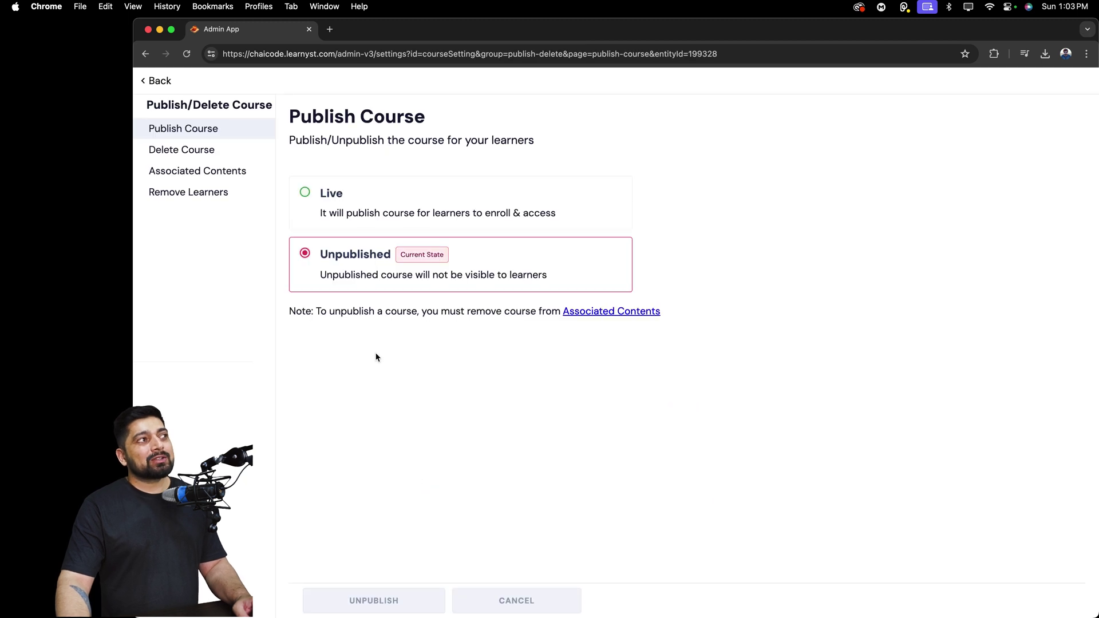
pyautogui.click(329, 197)
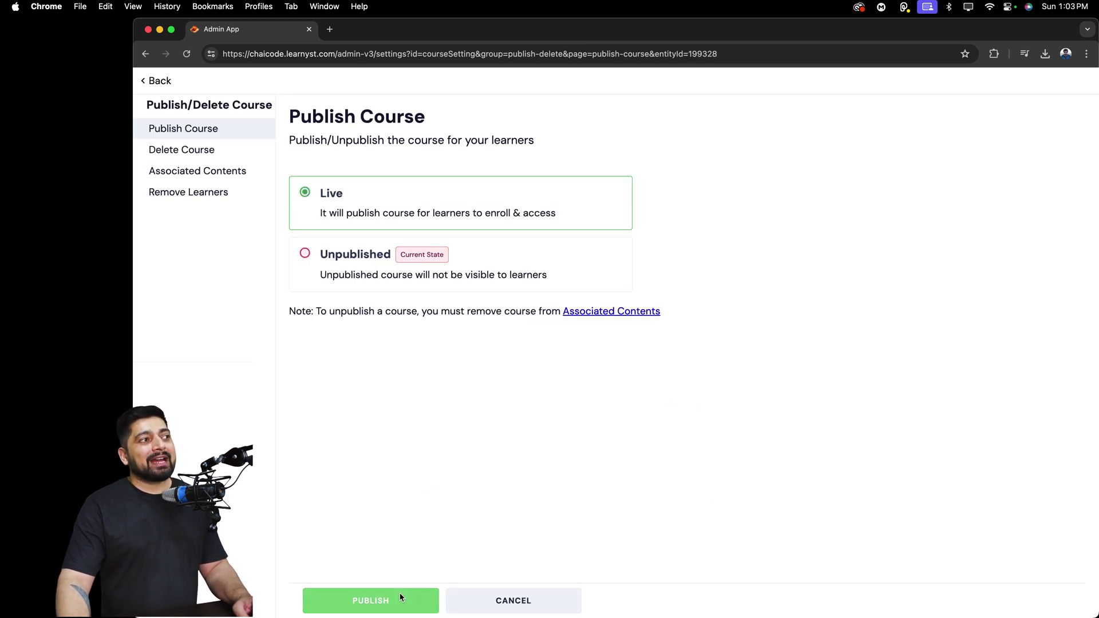